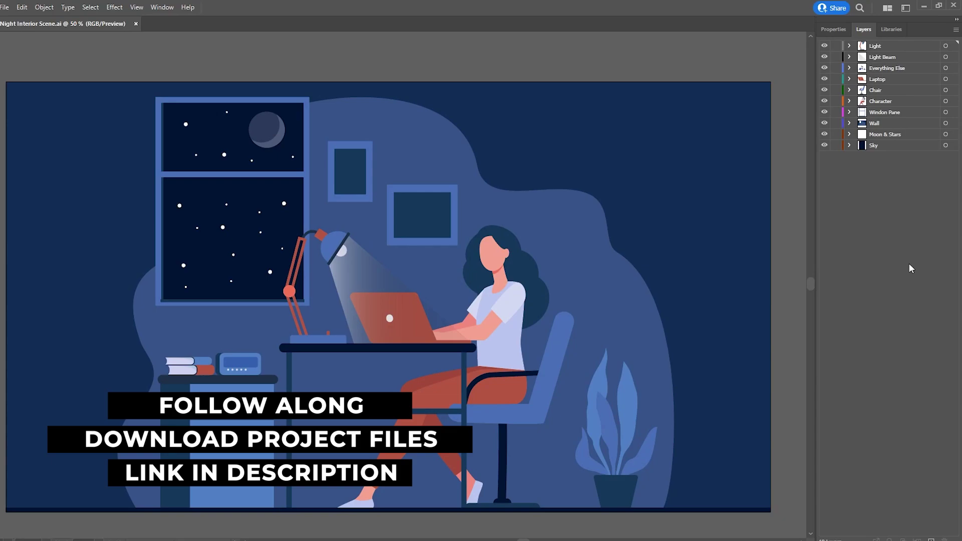
Inspect the artwork's layers, briefly expanding Wall, Window Pane and Character
{"action": "left_click_drag", "start_coordinate": [847, 164], "coordinate": [905, 46]}
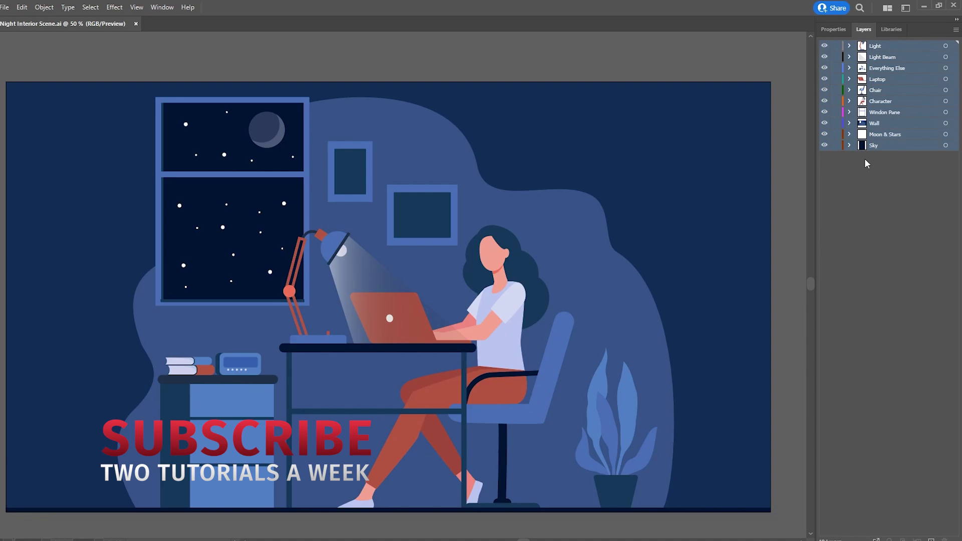
{"action": "left_click", "coordinate": [847, 243]}
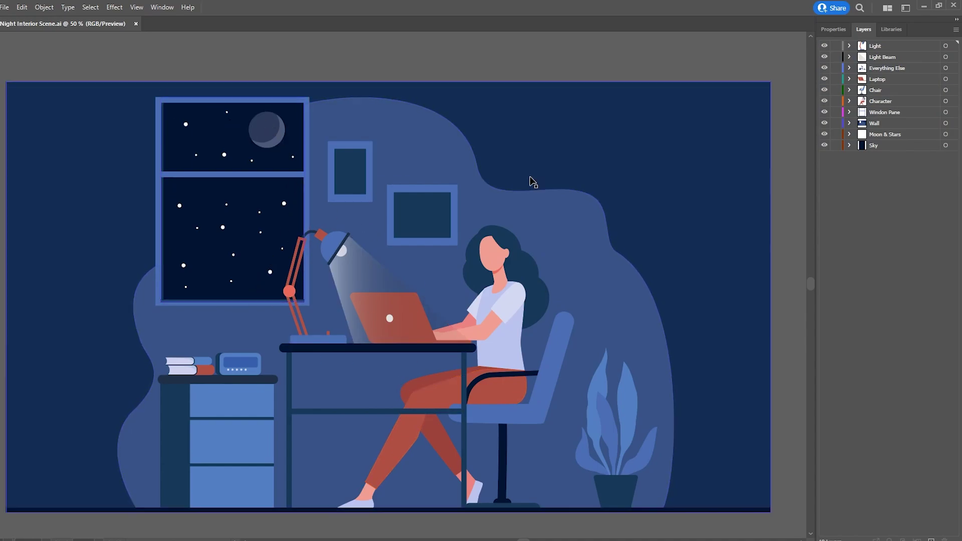
{"action": "left_click", "coordinate": [850, 124]}
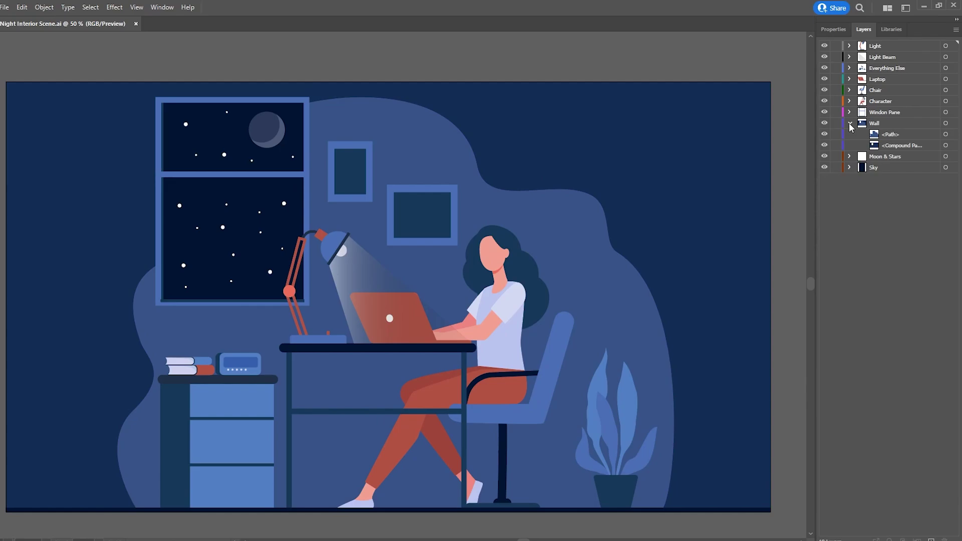
{"action": "left_click", "coordinate": [850, 124]}
{"action": "left_click", "coordinate": [850, 112]}
{"action": "left_click", "coordinate": [850, 110]}
{"action": "left_click", "coordinate": [850, 101]}
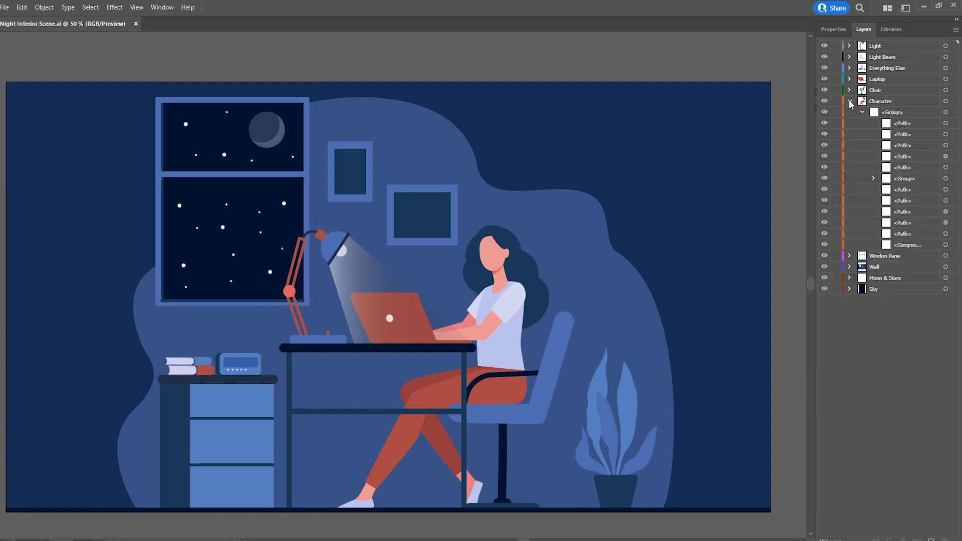
{"action": "left_click", "coordinate": [849, 101]}
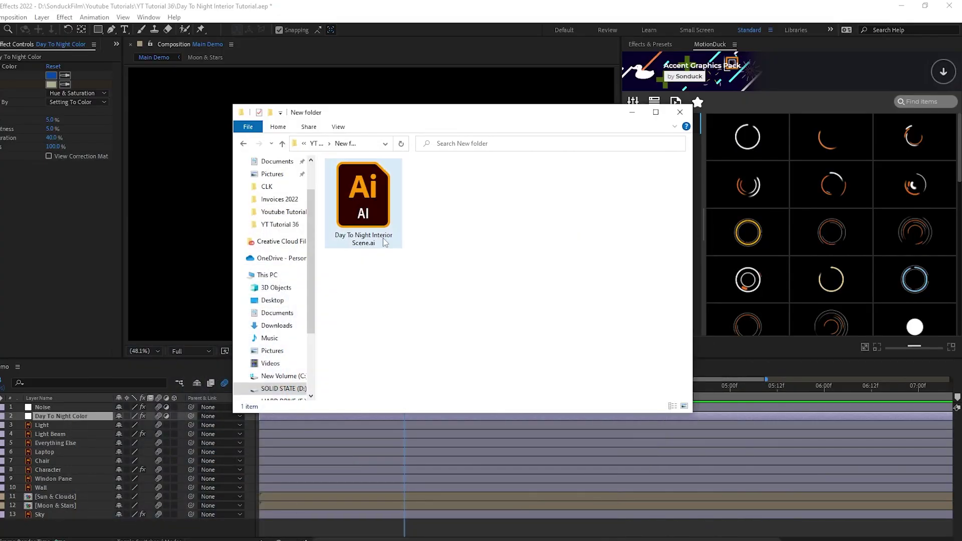
Import Day To Night Interior Scene.ai as a composition and open it
{"action": "left_click_drag", "start_coordinate": [377, 211], "coordinate": [179, 189]}
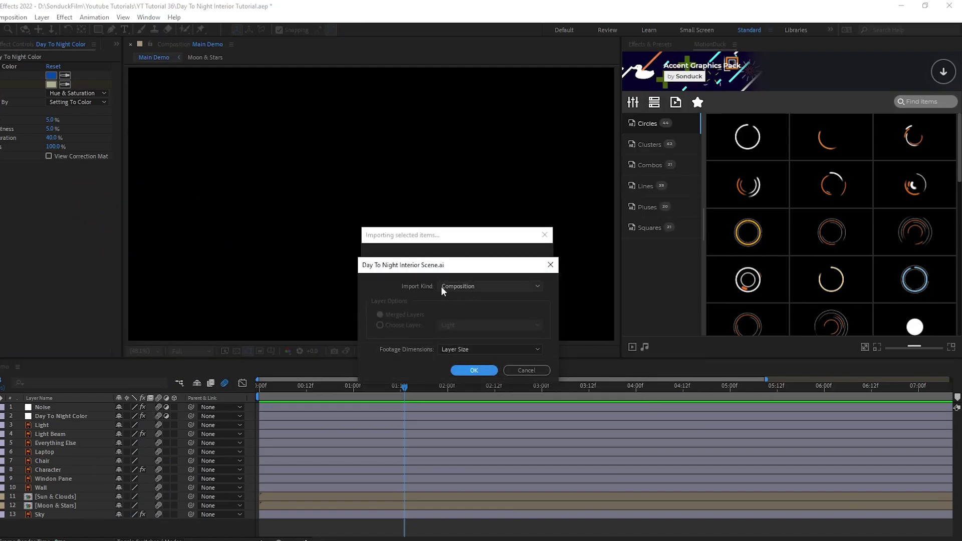
{"action": "left_click", "coordinate": [473, 370]}
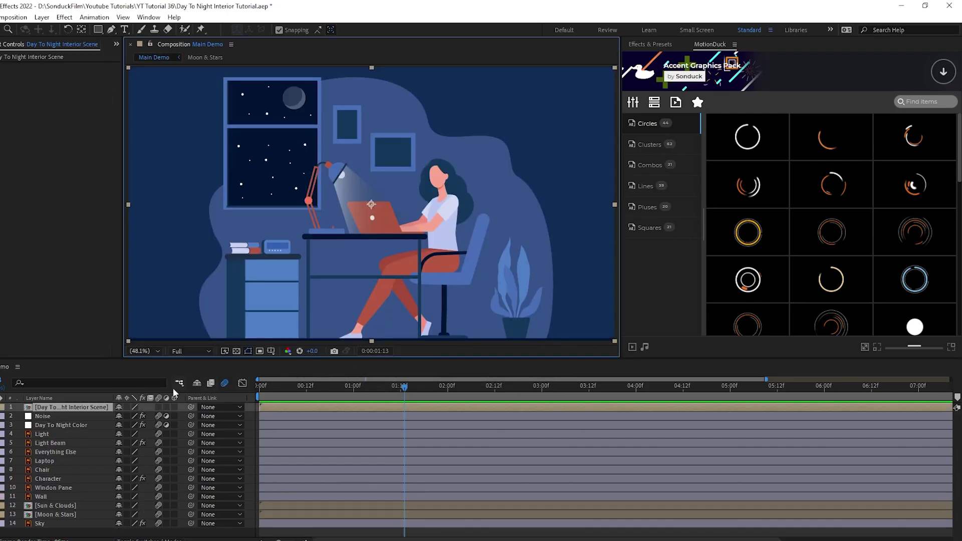
{"action": "double_click", "coordinate": [85, 406]}
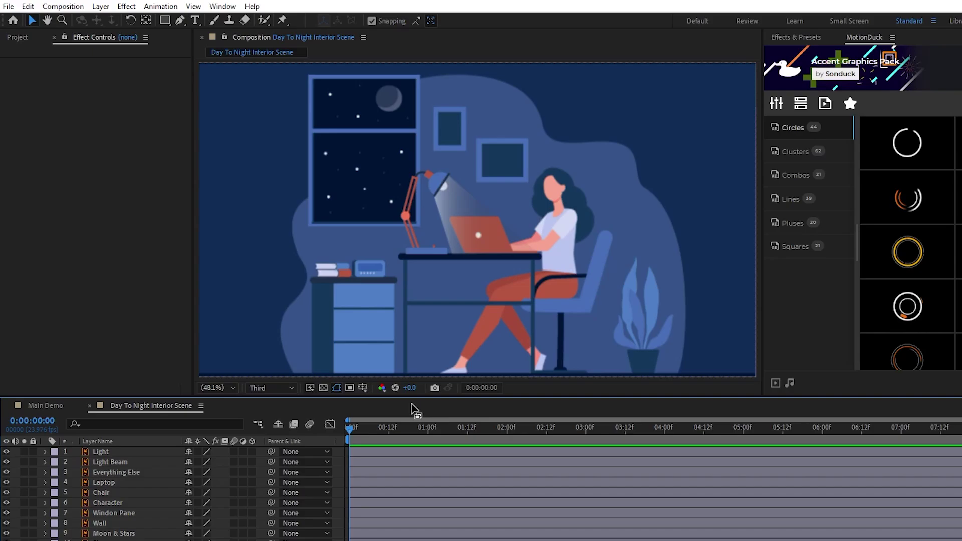
Add a new adjustment layer and apply the Change to Color effect to it
{"action": "left_click", "coordinate": [102, 7]}
{"action": "mouse_move", "coordinate": [110, 23]}
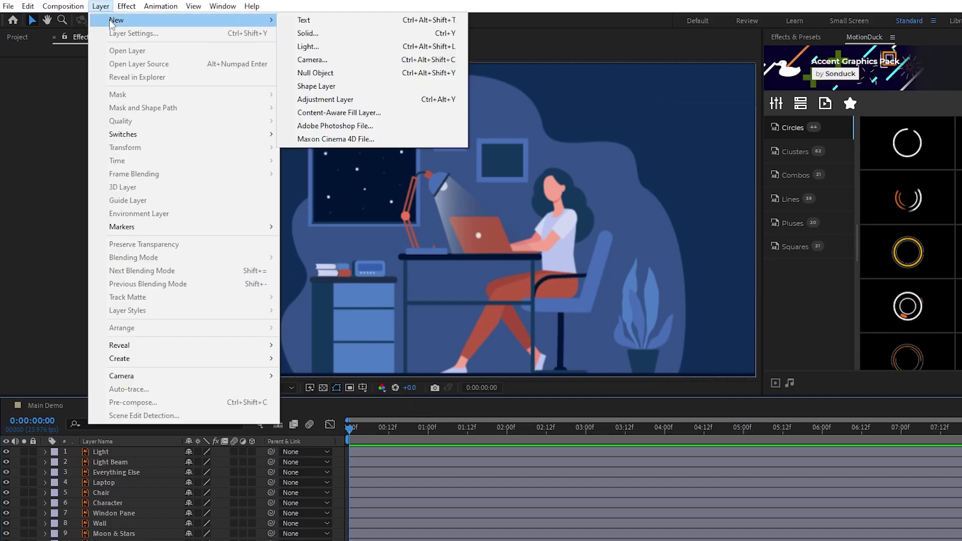
{"action": "left_click", "coordinate": [320, 99]}
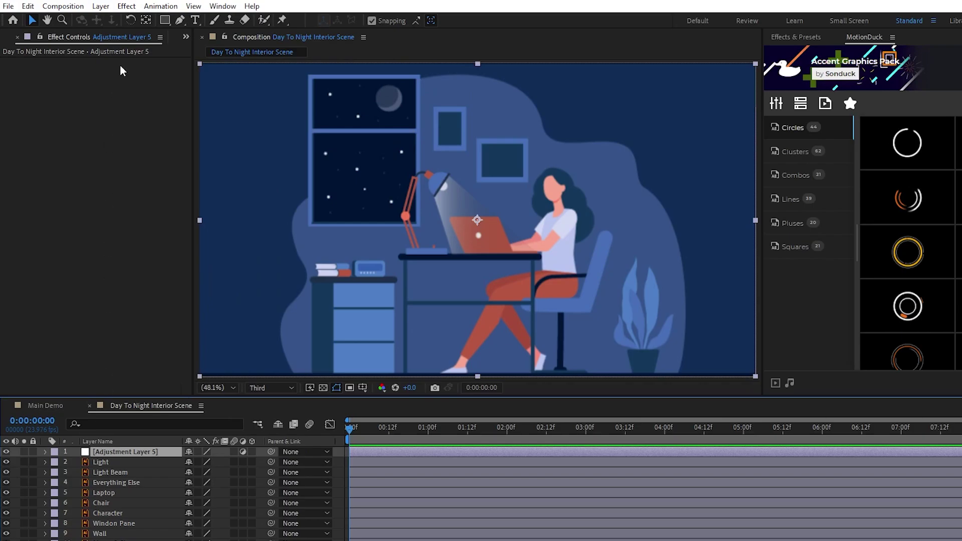
{"action": "left_click", "coordinate": [126, 6]}
{"action": "mouse_move", "coordinate": [256, 145]}
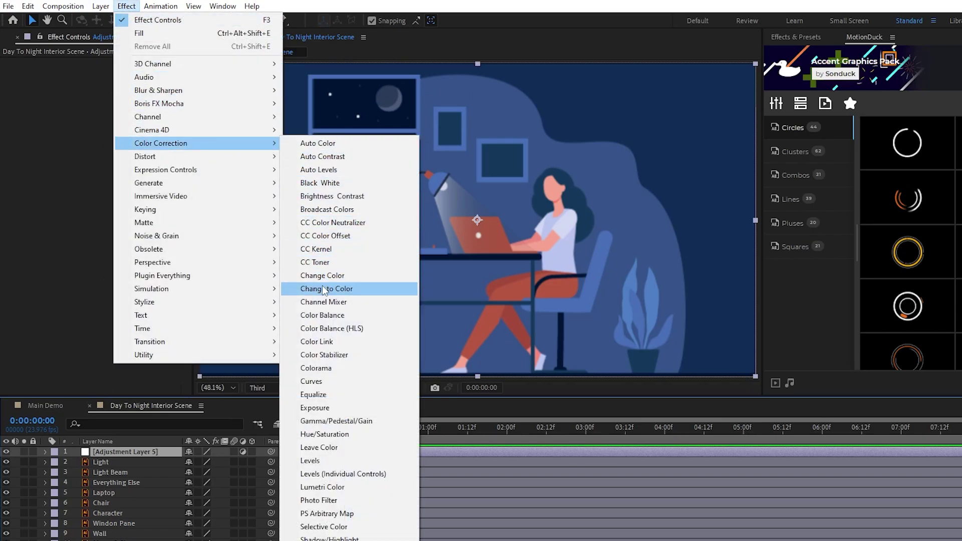
{"action": "left_click", "coordinate": [362, 289]}
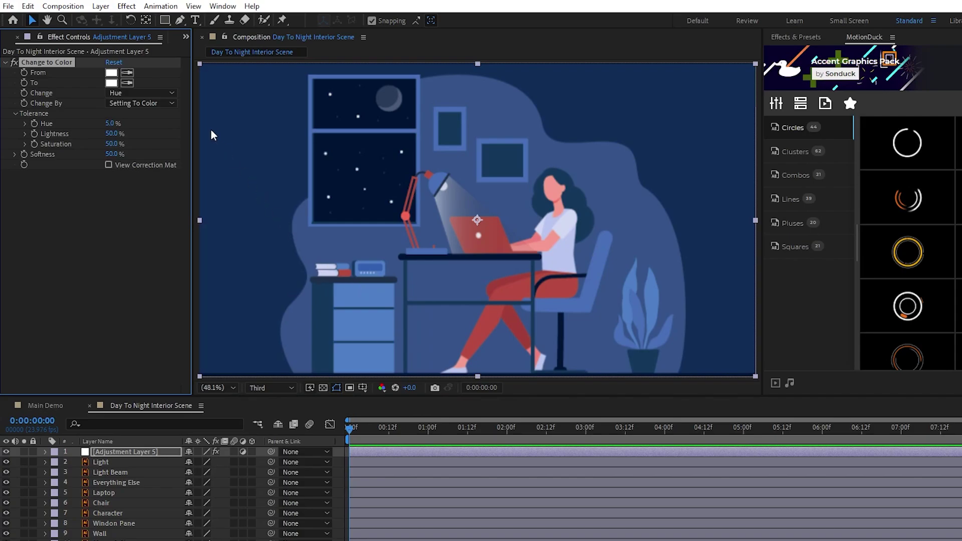
Sample the scene's blue as the From colour and set To to near-black
{"action": "left_click", "coordinate": [126, 74]}
{"action": "left_click", "coordinate": [344, 237]}
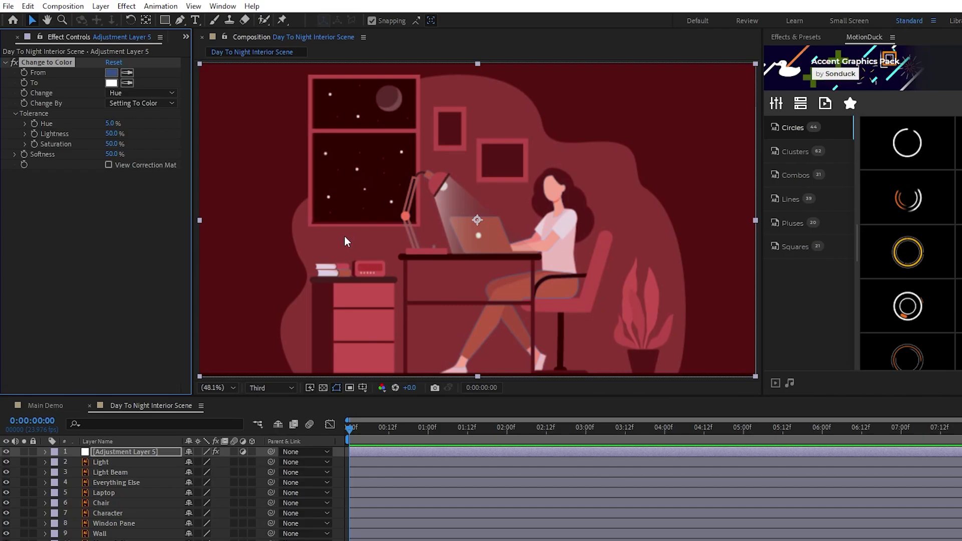
{"action": "left_click", "coordinate": [112, 73]}
{"action": "key", "text": "Escape"}
{"action": "left_click", "coordinate": [115, 72]}
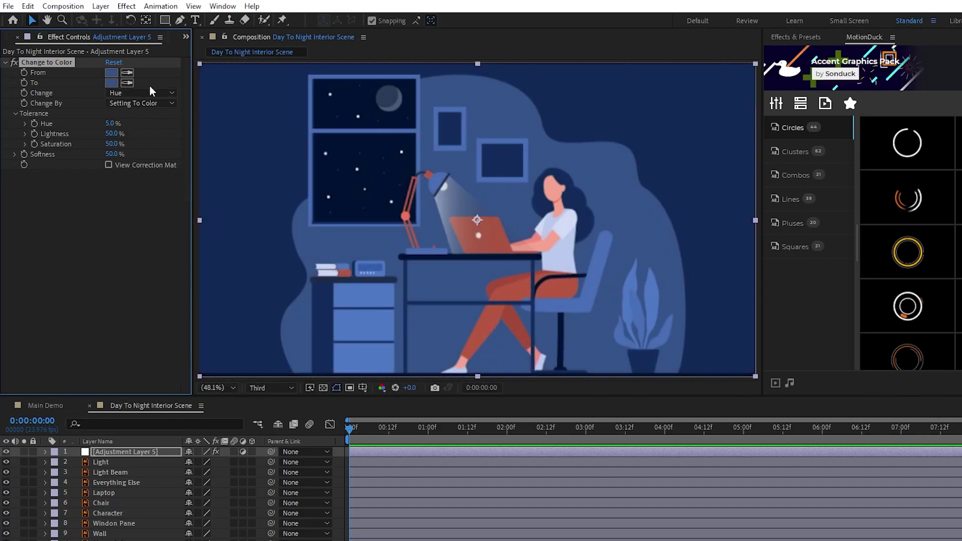
{"action": "left_click", "coordinate": [111, 83]}
{"action": "left_click_drag", "start_coordinate": [279, 275], "coordinate": [329, 348]}
{"action": "left_click", "coordinate": [432, 209]}
Change Hue & Saturation, with Lightness tolerance 5% and Saturation tolerance 40%
{"action": "left_click", "coordinate": [151, 94]}
{"action": "left_click", "coordinate": [154, 132]}
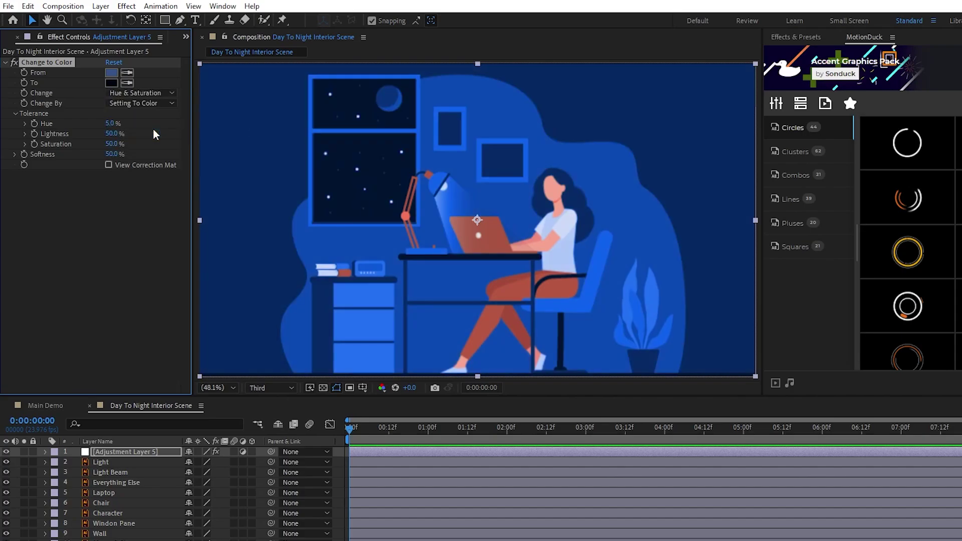
{"action": "left_click", "coordinate": [111, 134]}
{"action": "type", "text": "5"}
{"action": "key", "text": "Return"}
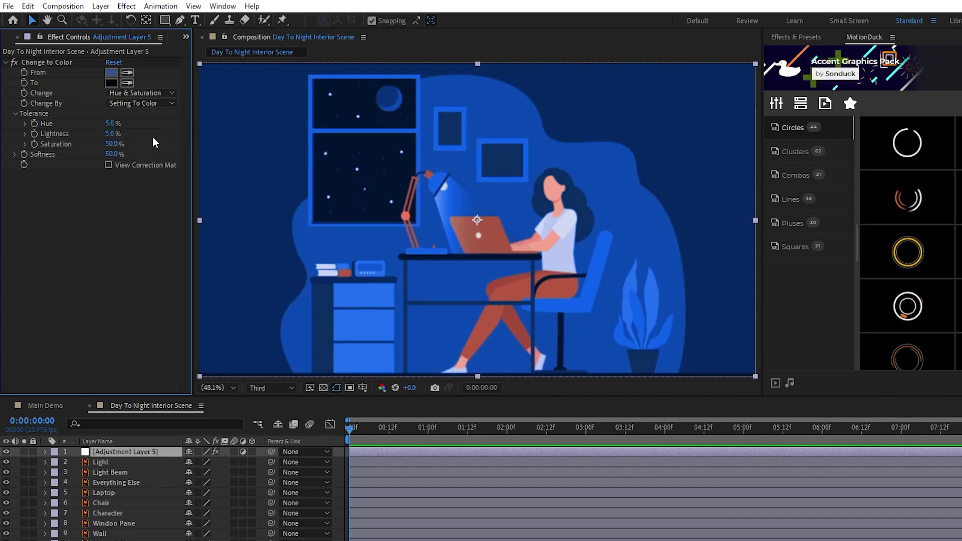
{"action": "left_click", "coordinate": [113, 144]}
{"action": "type", "text": "40"}
{"action": "key", "text": "Return"}
Set Softness to 100% and add a starting keyframe on the To colour
{"action": "left_click", "coordinate": [115, 154]}
{"action": "type", "text": "100"}
{"action": "key", "text": "Return"}
{"action": "left_click", "coordinate": [25, 82]}
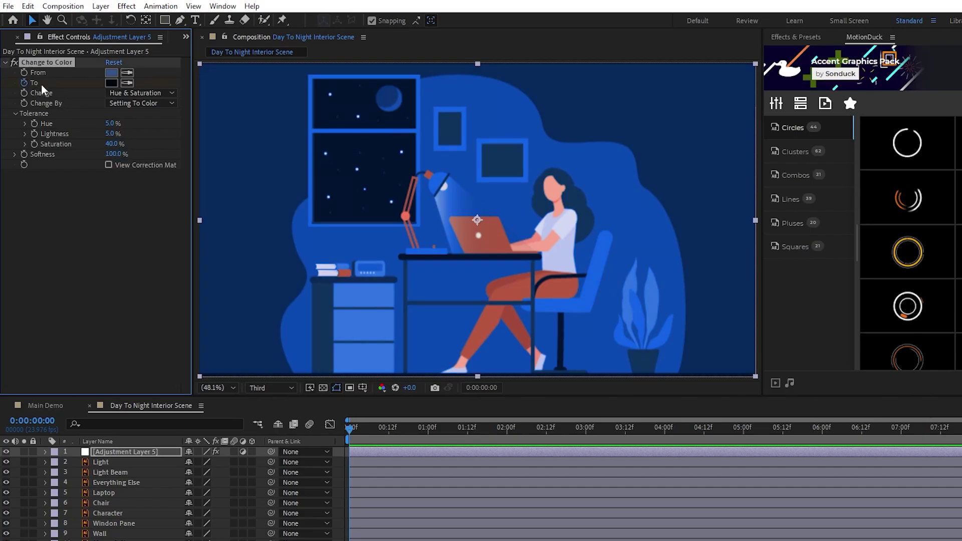
{"action": "key", "text": "u"}
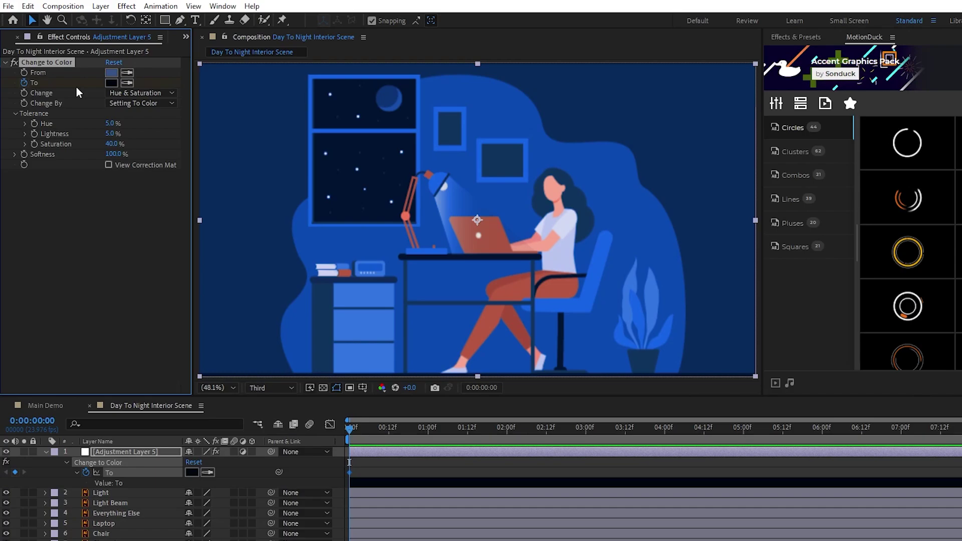
Ten frames later, key the To colour to a mustard shade
{"action": "key", "text": "shift+Page_Down"}
{"action": "left_click", "coordinate": [111, 83]}
{"action": "left_click", "coordinate": [354, 344]}
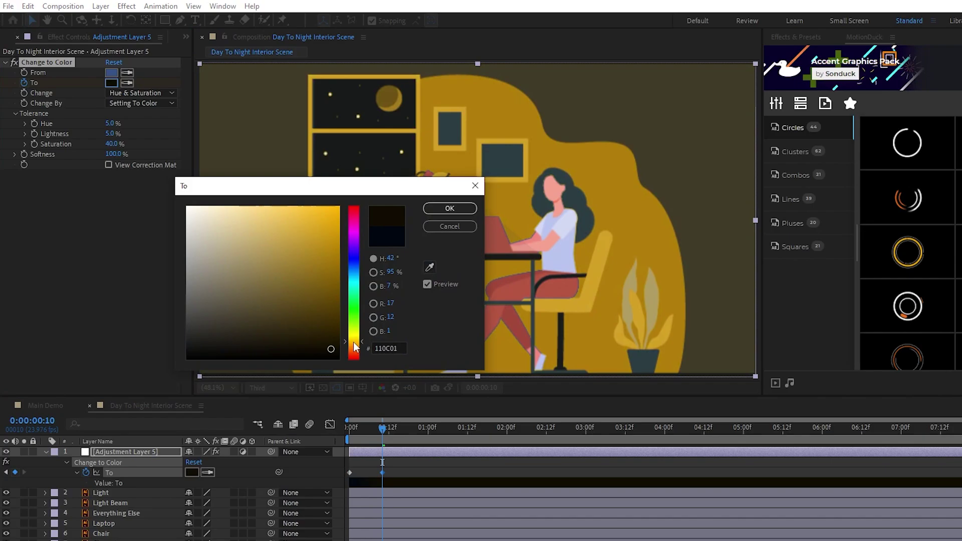
{"action": "left_click", "coordinate": [281, 271]}
{"action": "key", "text": "Return"}
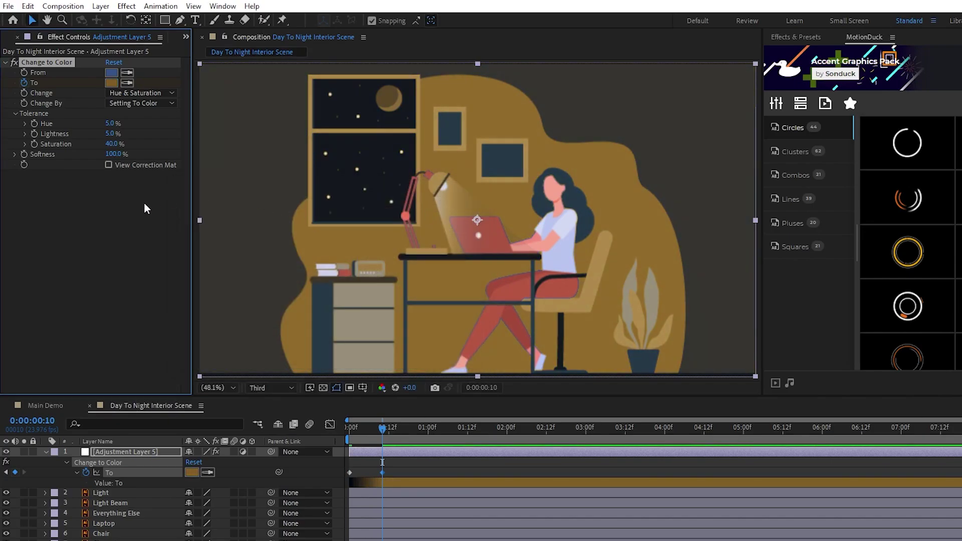
Another ten frames later, key the To colour to sage green
{"action": "key", "text": "shift+Page_Down"}
{"action": "left_click", "coordinate": [111, 82]}
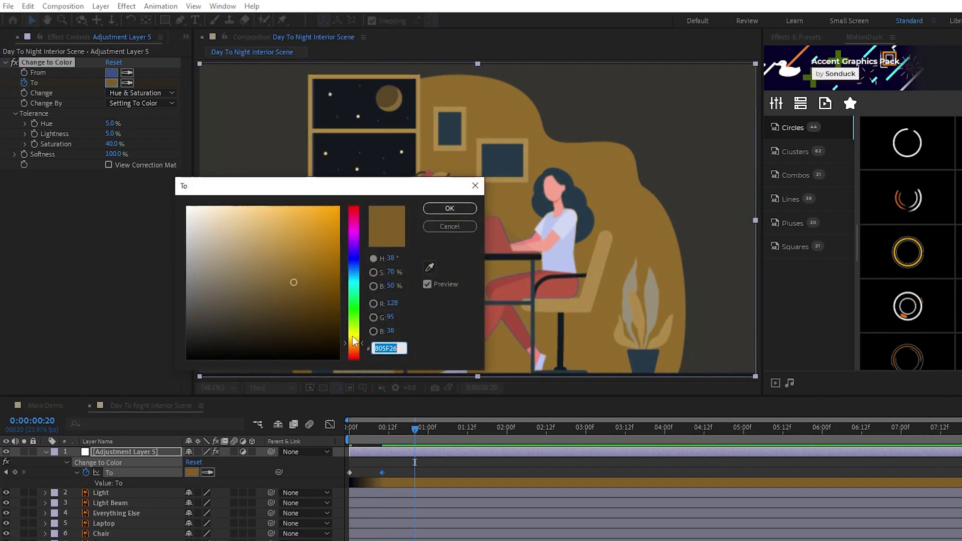
{"action": "left_click_drag", "start_coordinate": [354, 342], "coordinate": [354, 328]}
{"action": "left_click", "coordinate": [233, 254]}
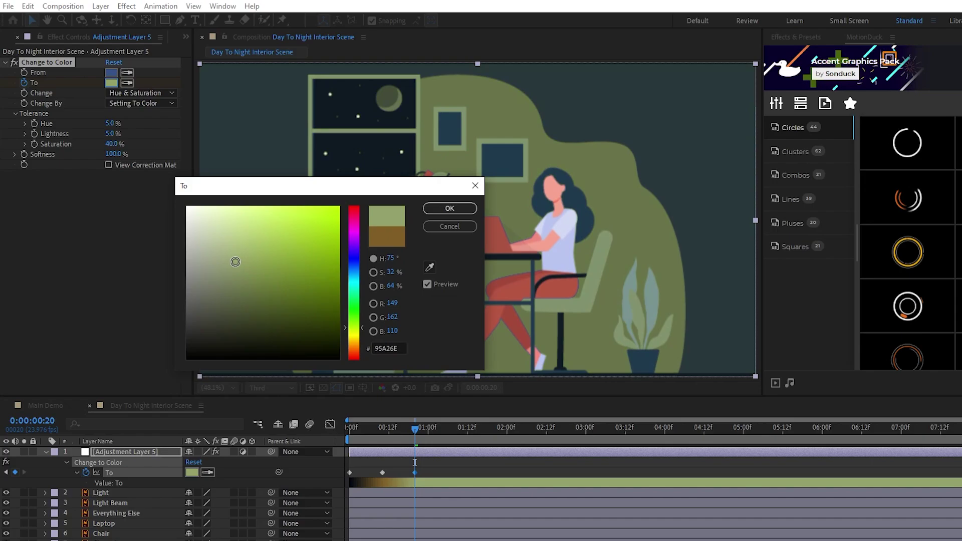
{"action": "left_click", "coordinate": [438, 211]}
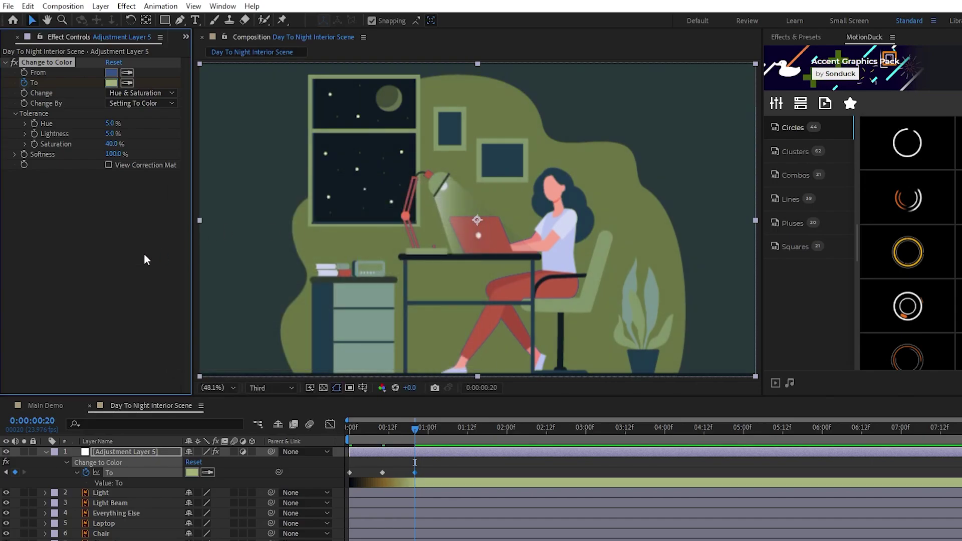
Paste the three copied To colour keyframes at 0:00:01:16
{"action": "key", "text": "shift+Page_Down"}
{"action": "key", "text": "shift+Page_Down"}
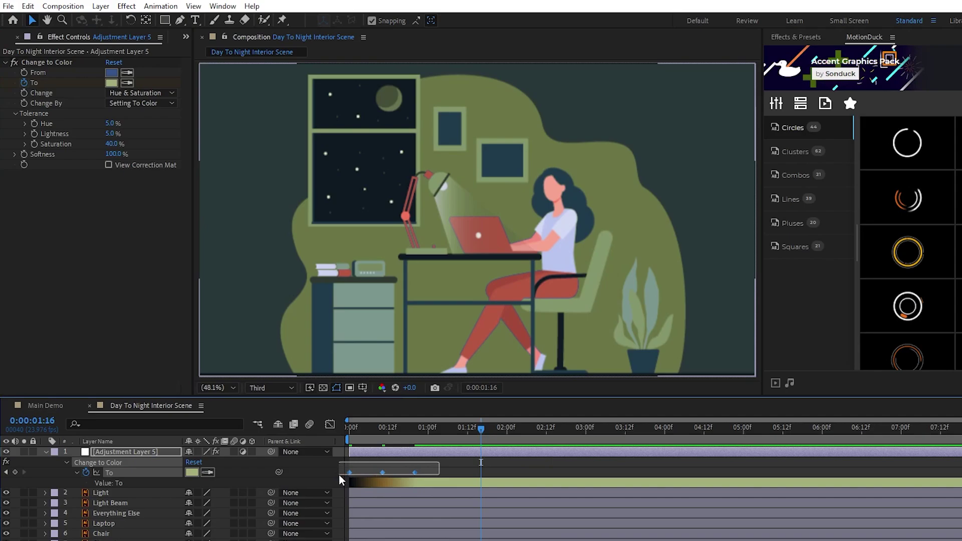
{"action": "left_click_drag", "start_coordinate": [338, 474], "coordinate": [427, 467]}
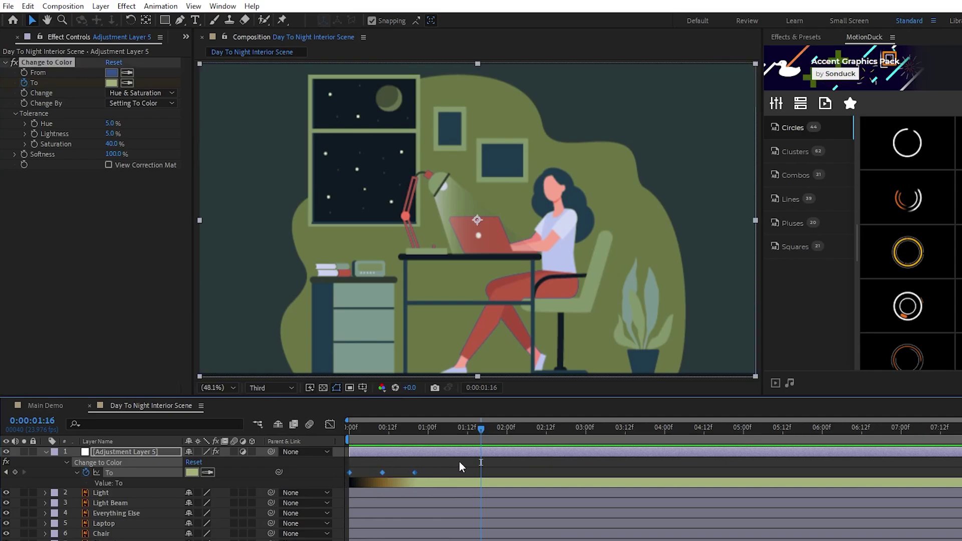
{"action": "key", "text": "ctrl+v"}
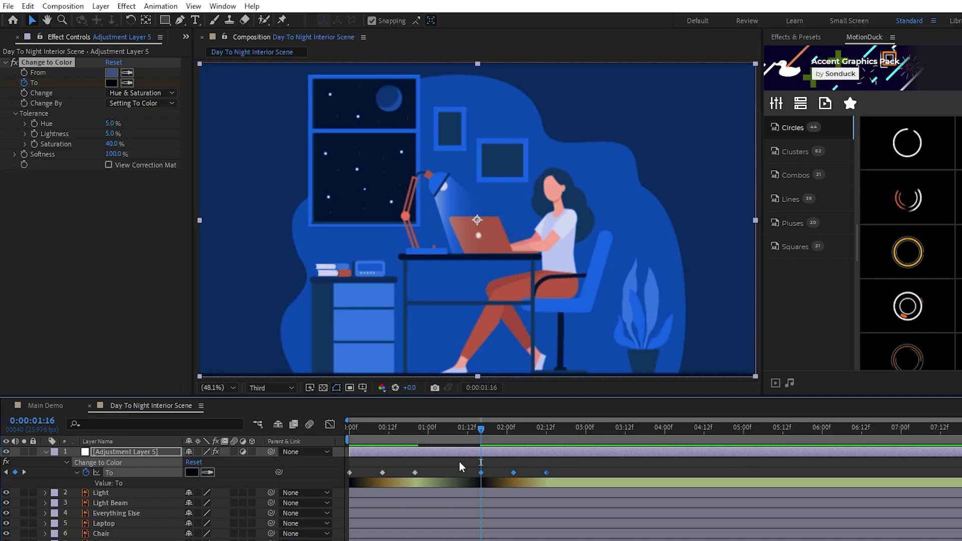
Time-reverse the pasted To colour keyframes via Keyframe Assistant
{"action": "right_click", "coordinate": [481, 473]}
{"action": "mouse_move", "coordinate": [533, 463]}
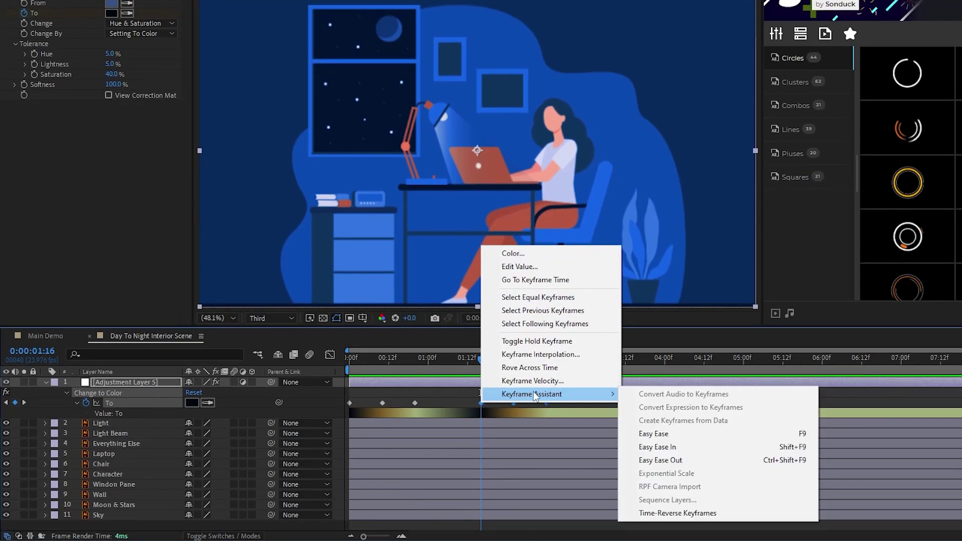
{"action": "left_click", "coordinate": [725, 512]}
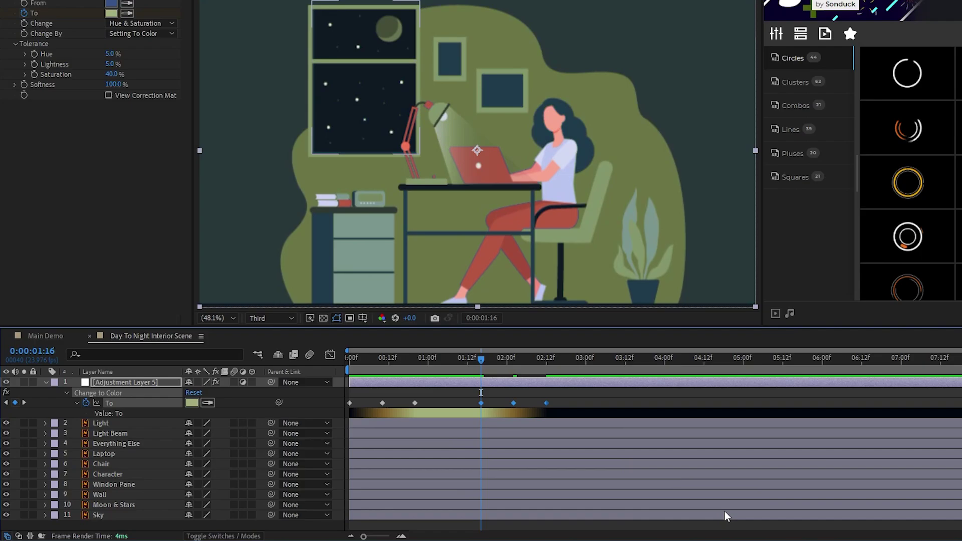
Add a night-blue To colour keyframe at 3:08
{"action": "left_click", "coordinate": [546, 361]}
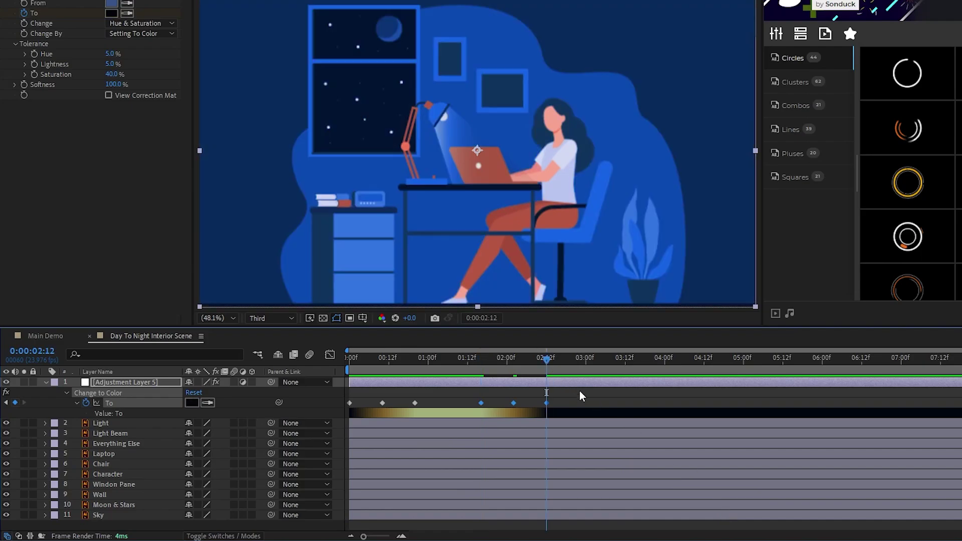
{"action": "key", "text": "shift+Page_Down"}
{"action": "key", "text": "shift+Page_Down"}
{"action": "left_click", "coordinate": [579, 390]}
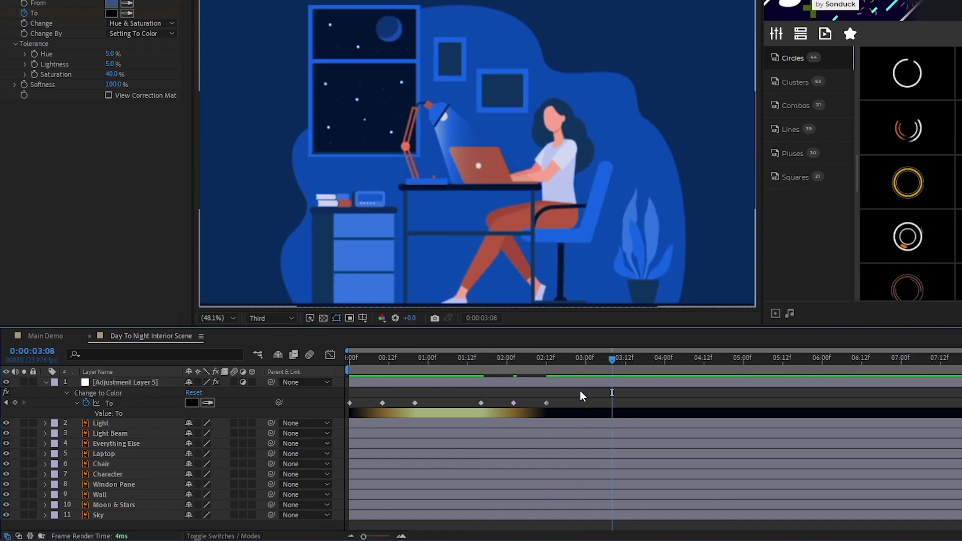
{"action": "left_click", "coordinate": [15, 403]}
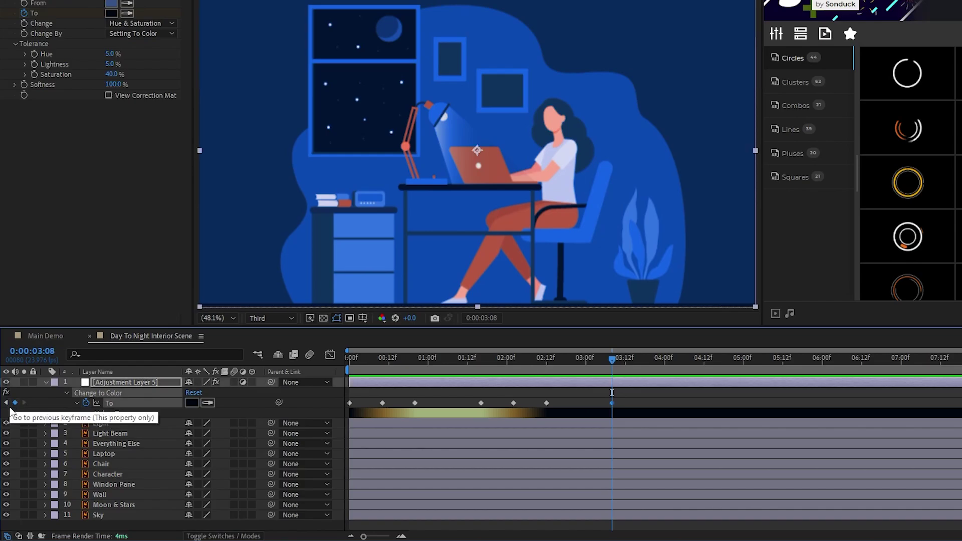
{"action": "left_click", "coordinate": [572, 398]}
Add a loopOut() expression to the To colour so the cycle repeats
{"action": "left_click", "coordinate": [86, 403], "text": "alt"}
{"action": "type", "text": "loopOu"}
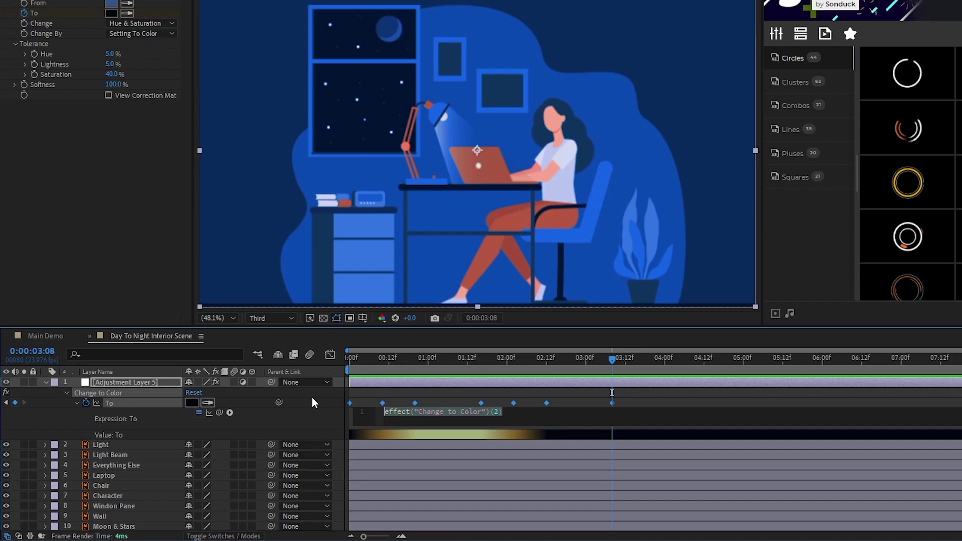
{"action": "key", "text": "Return"}
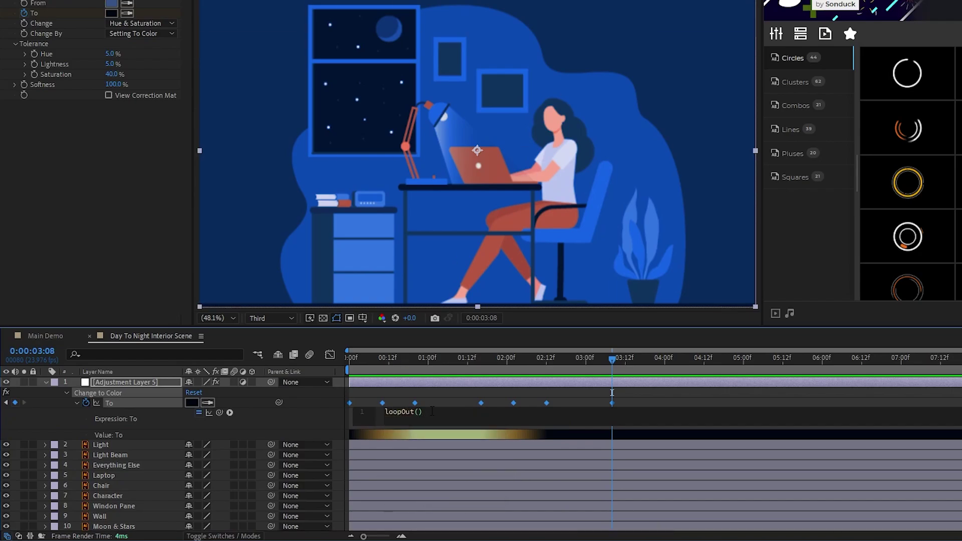
{"action": "left_click", "coordinate": [328, 403]}
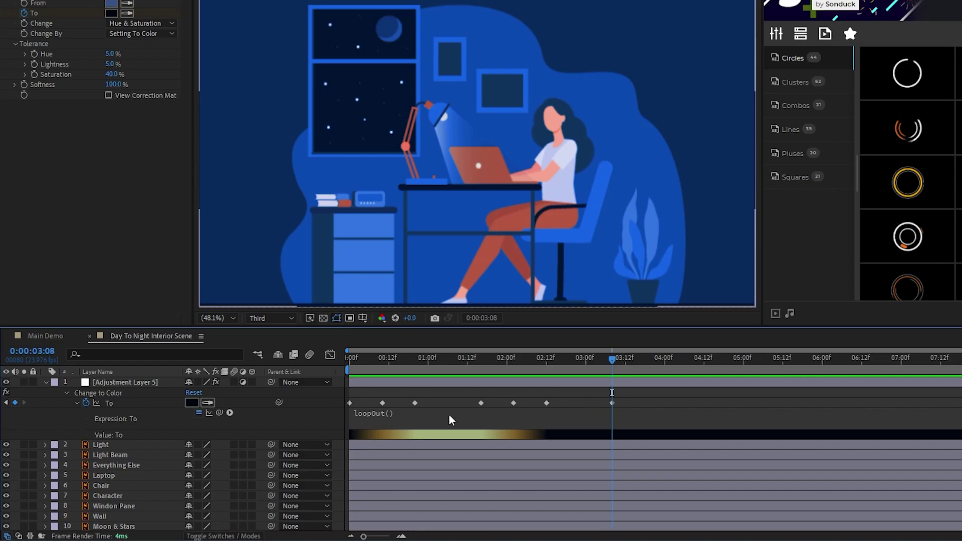
{"action": "scroll", "coordinate": [408, 423], "scroll_direction": "down", "scroll_amount": 1}
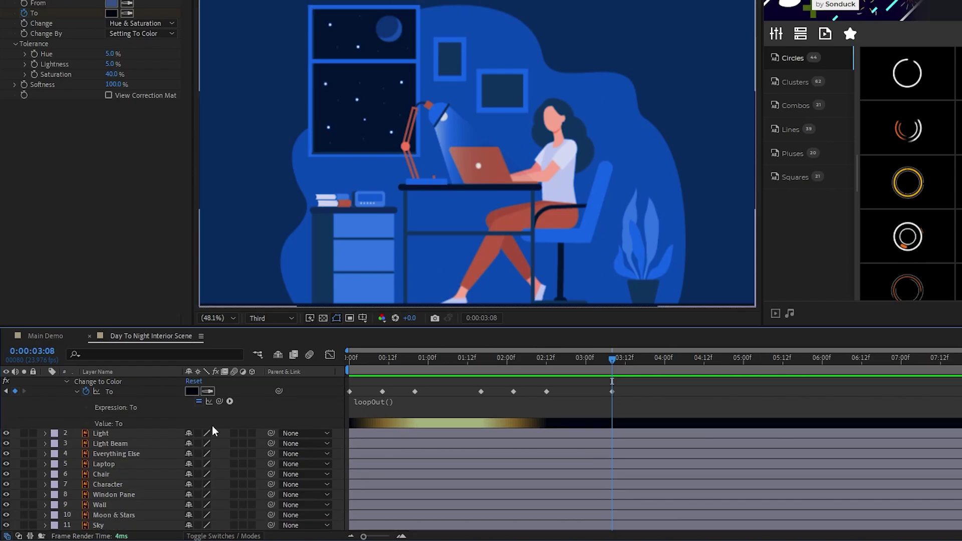
{"action": "scroll", "coordinate": [578, 403], "scroll_direction": "up", "scroll_amount": 1}
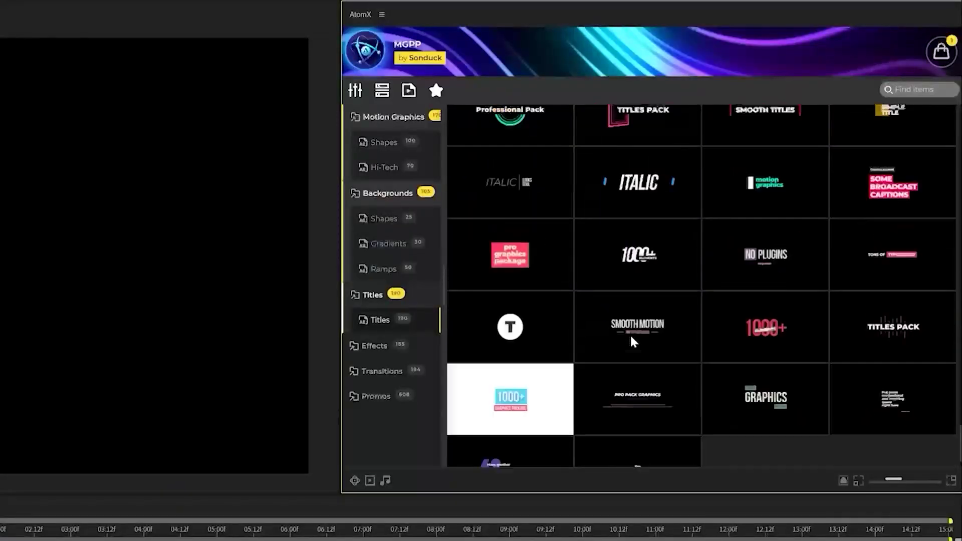
Apply an MGPP title template and type NDUCKFILM as its text
{"action": "scroll", "coordinate": [630, 333], "scroll_direction": "down", "scroll_amount": 2}
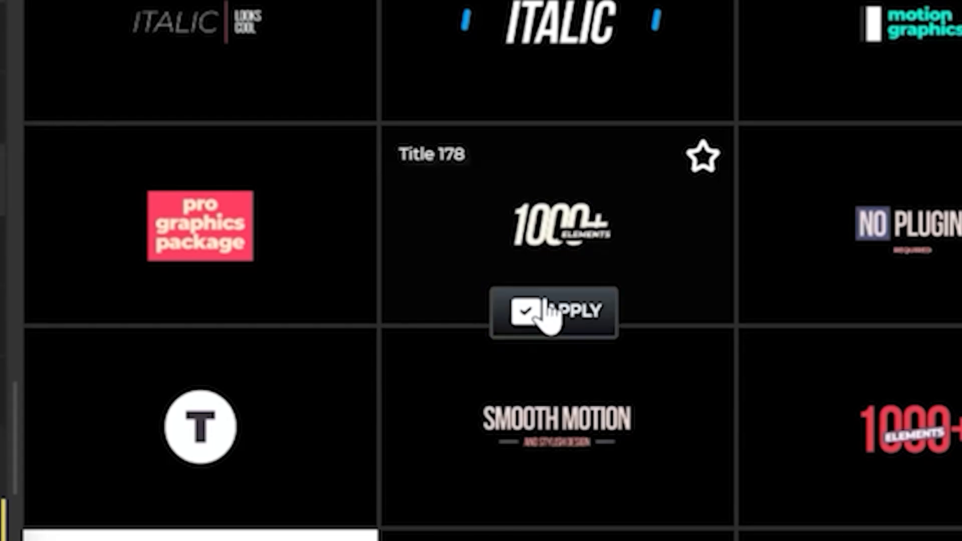
{"action": "left_click", "coordinate": [549, 316]}
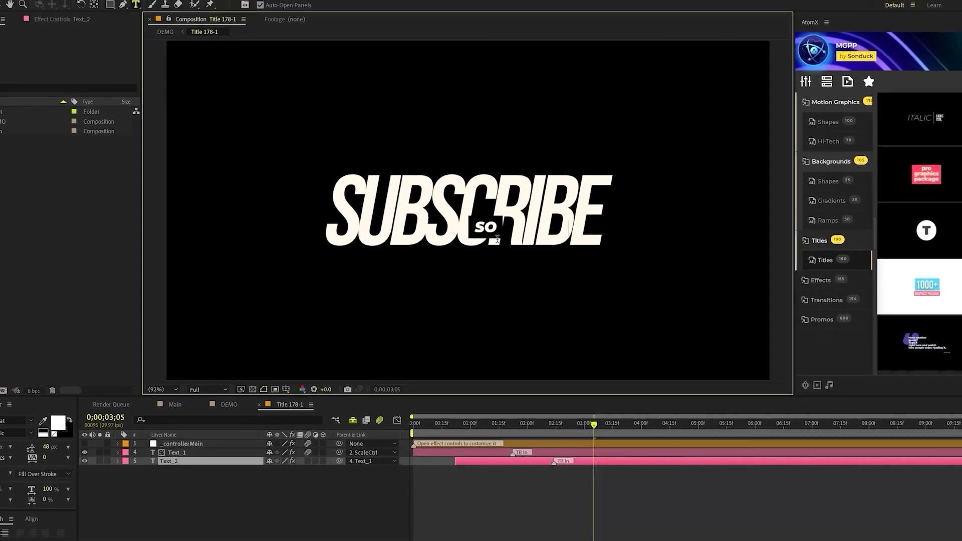
{"action": "type", "text": "NDUCKFILM"}
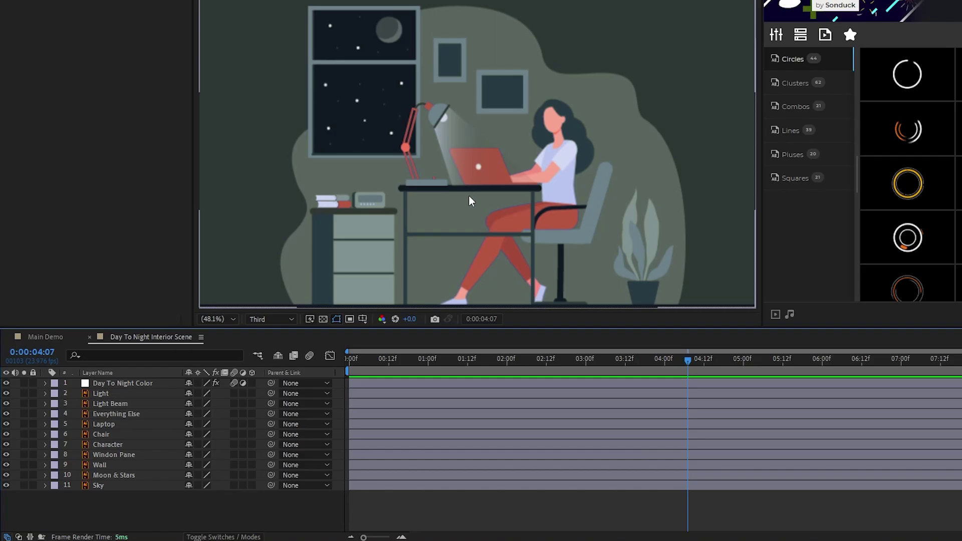
Start animating the Light Beam layer's Opacity at 0:00
{"action": "left_click", "coordinate": [146, 404]}
{"action": "key", "text": "Home"}
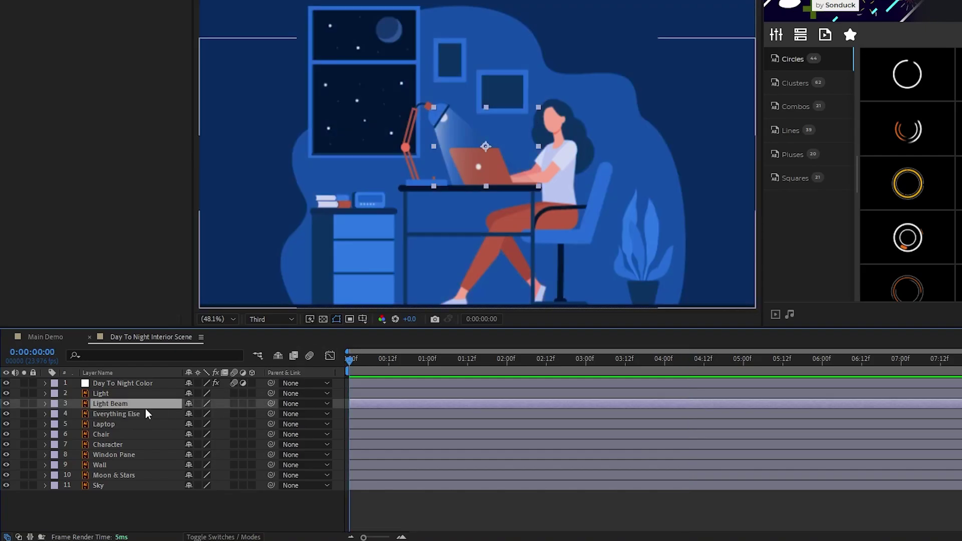
{"action": "key", "text": "t"}
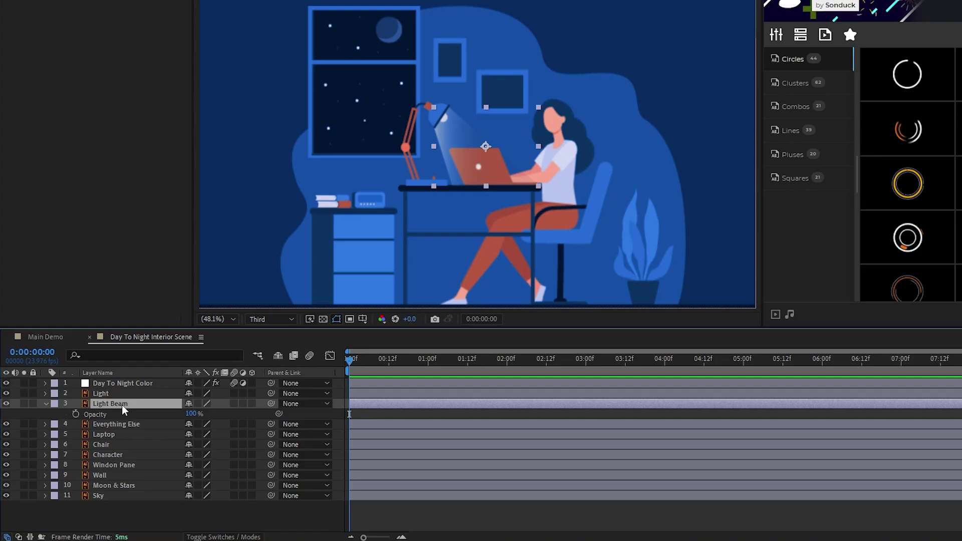
{"action": "left_click", "coordinate": [76, 414]}
Key Light Beam opacity at 0:10, then fade it to 0% one frame later
{"action": "left_click", "coordinate": [108, 382]}
{"action": "key", "text": "u"}
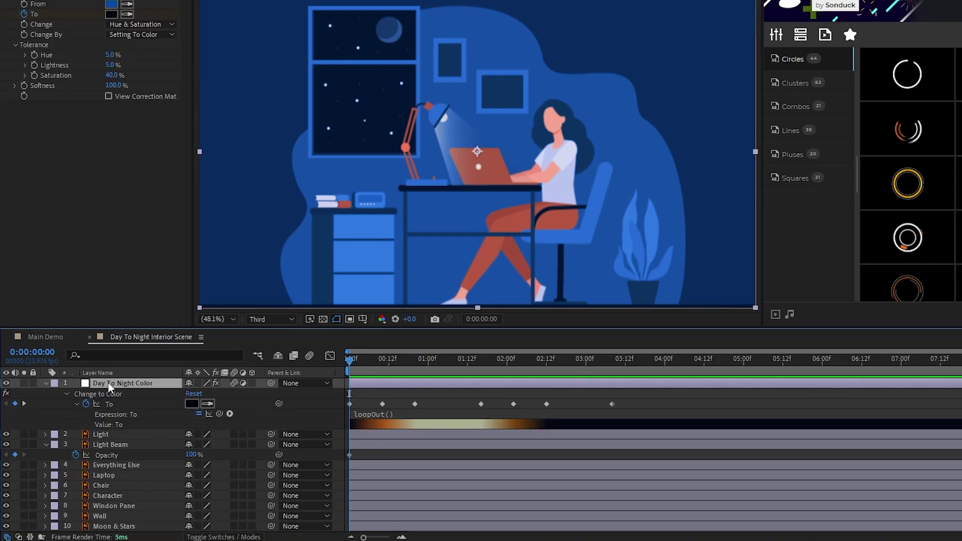
{"action": "key", "text": "k"}
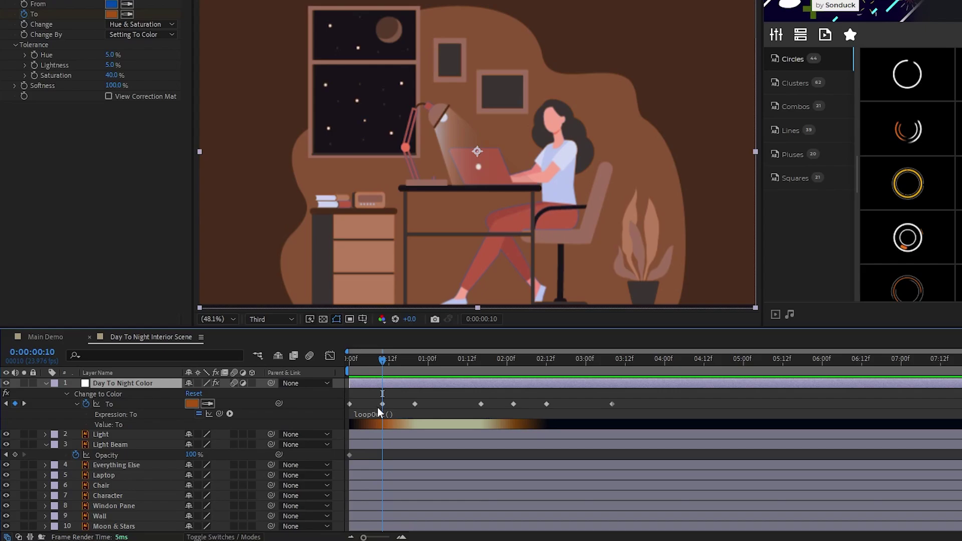
{"action": "left_click", "coordinate": [15, 455]}
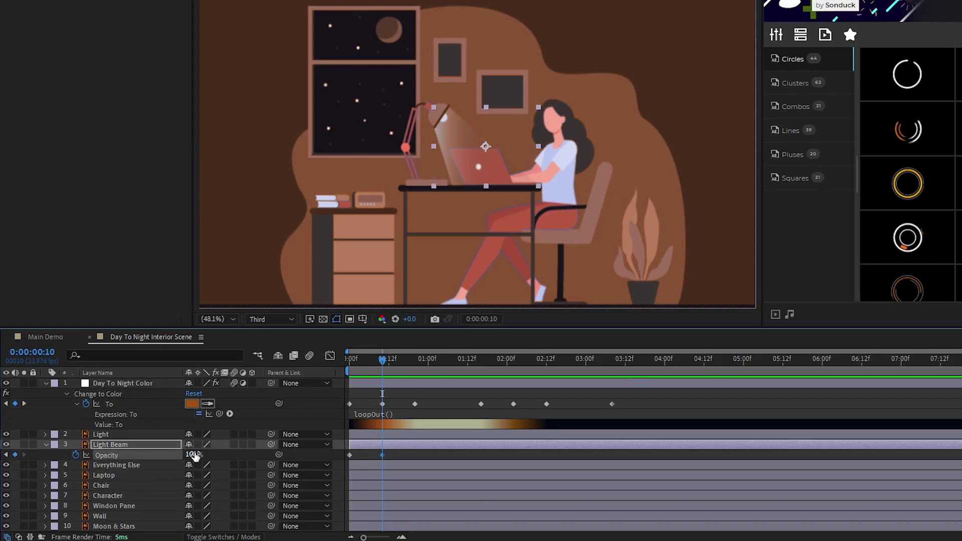
{"action": "key", "text": "Page_Down"}
{"action": "left_click_drag", "start_coordinate": [194, 455], "coordinate": [160, 455]}
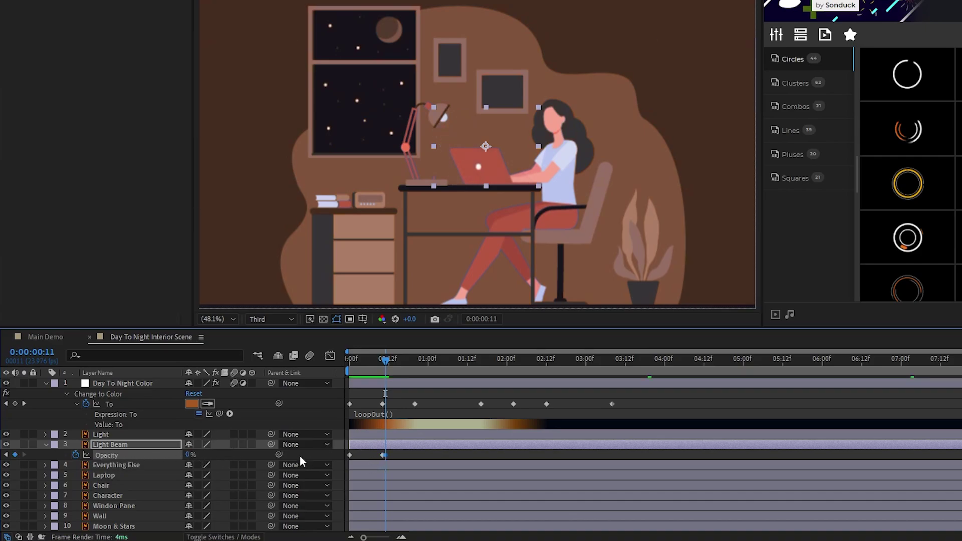
Key opacity at 2:02 and bring it back to 100% at 2:03
{"action": "left_click", "coordinate": [511, 359]}
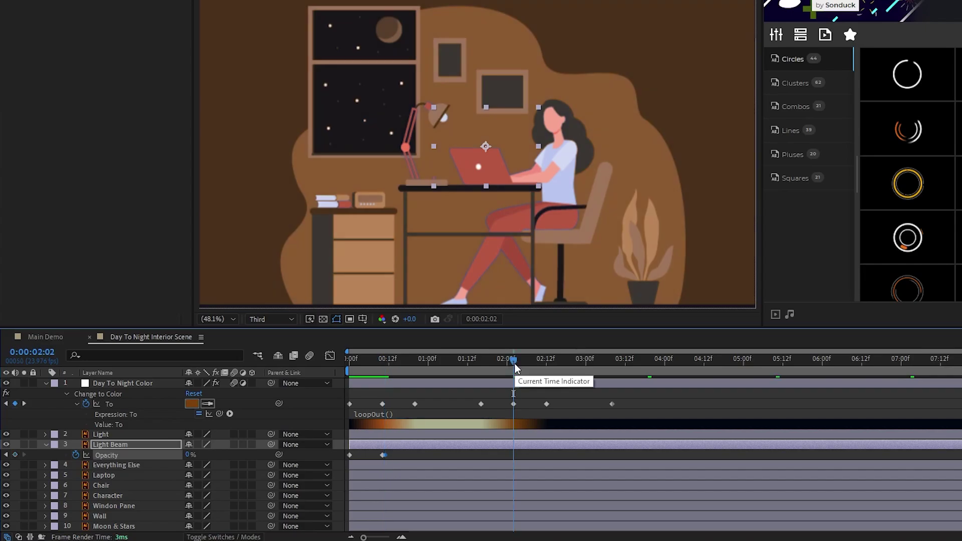
{"action": "left_click", "coordinate": [15, 455]}
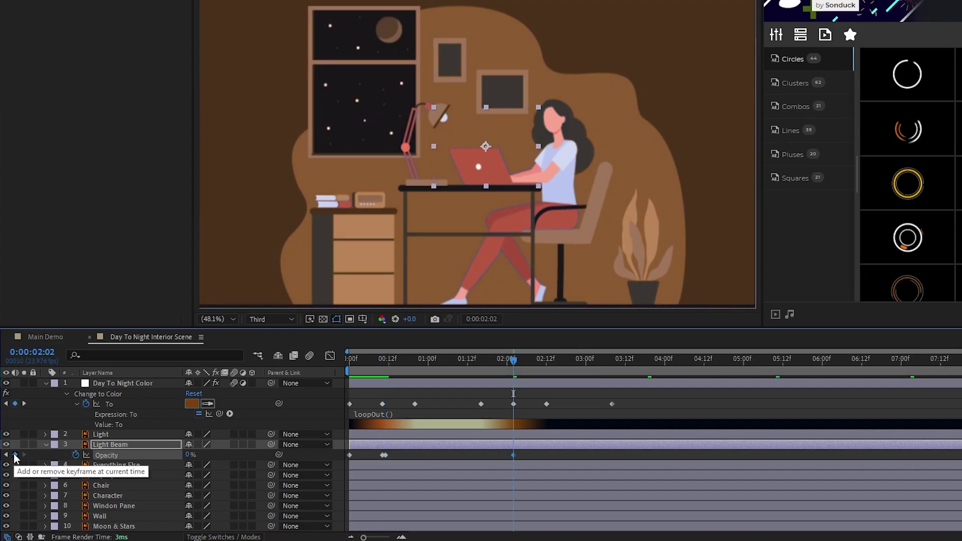
{"action": "key", "text": "Page_Down"}
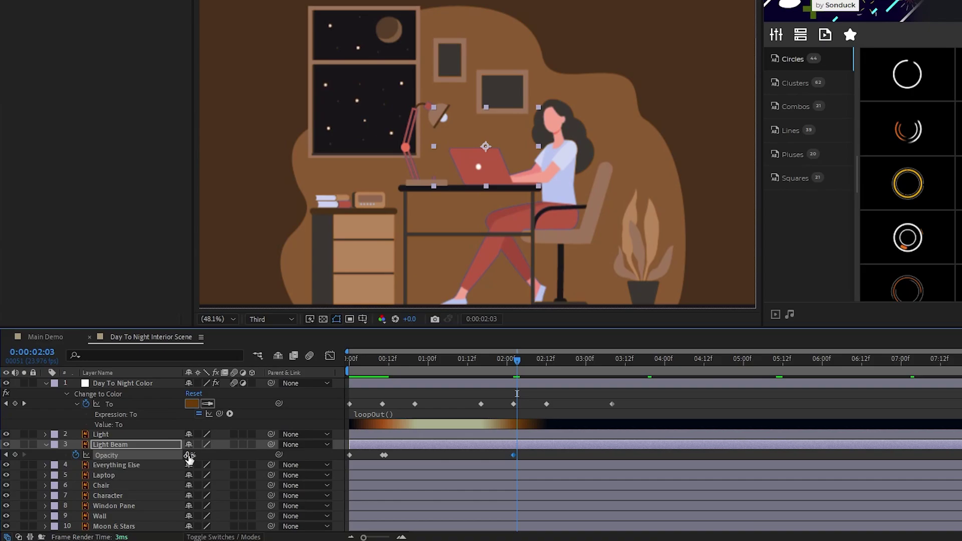
{"action": "left_click_drag", "start_coordinate": [190, 455], "coordinate": [284, 456]}
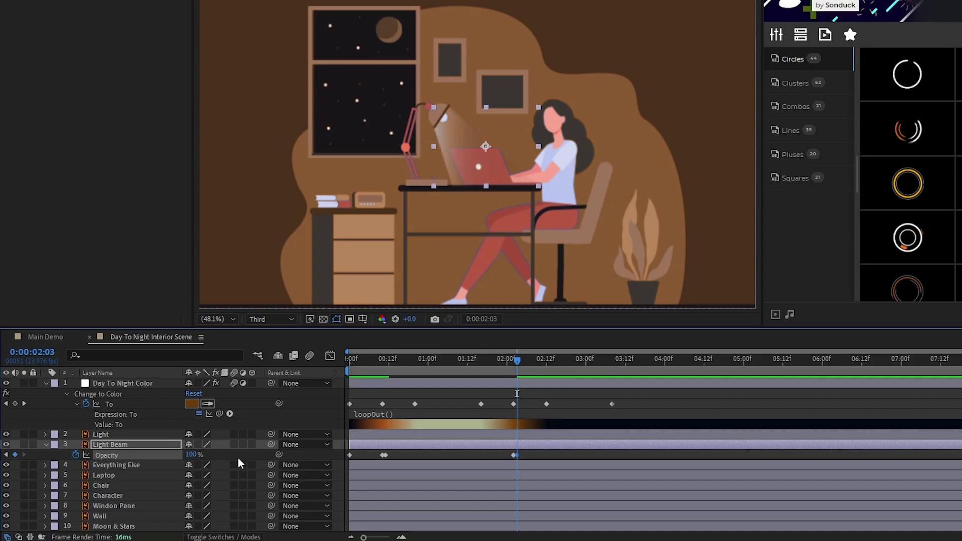
Add a 3:08 opacity keyframe and a loopOut() expression on Opacity
{"action": "left_click", "coordinate": [615, 360]}
{"action": "key", "text": "Page_Up"}
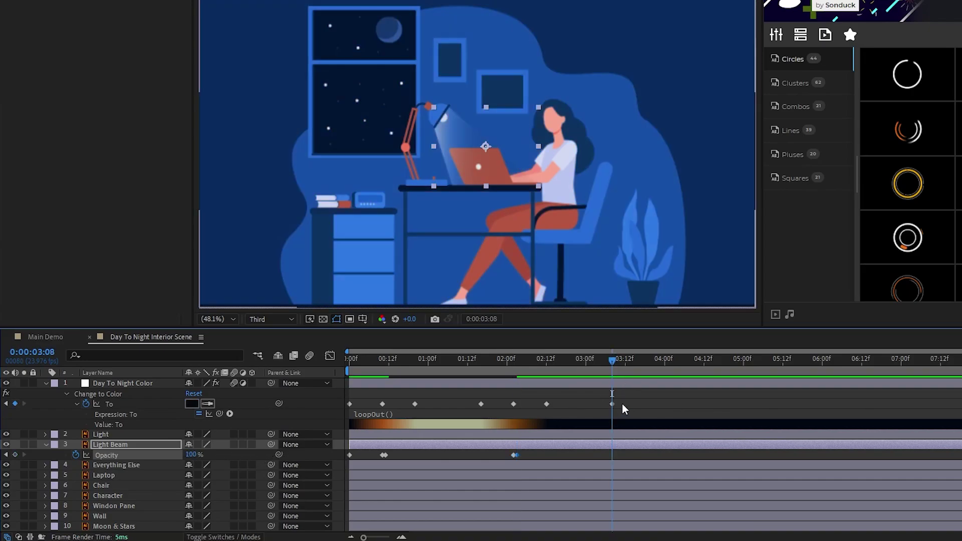
{"action": "left_click", "coordinate": [15, 454]}
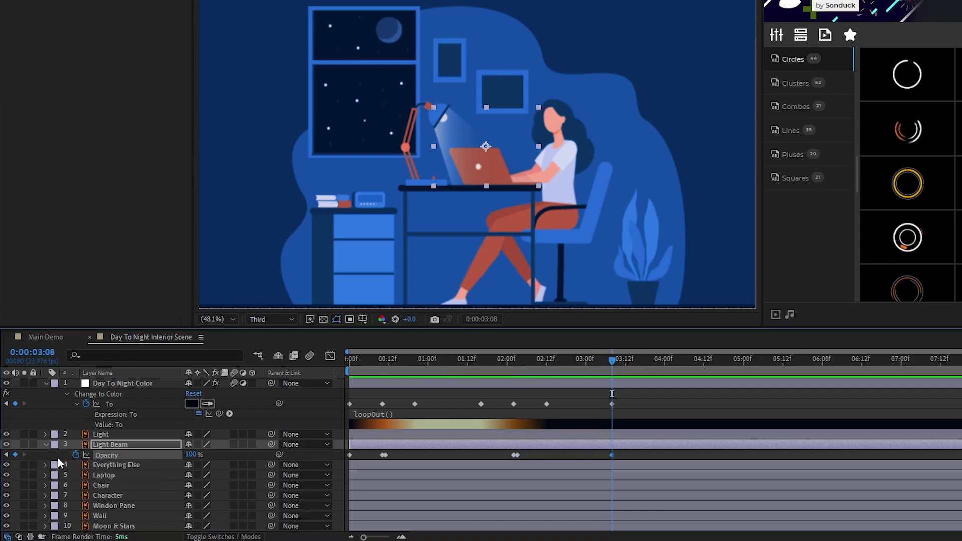
{"action": "left_click", "coordinate": [75, 454], "text": "alt"}
{"action": "type", "text": "loopOut()"}
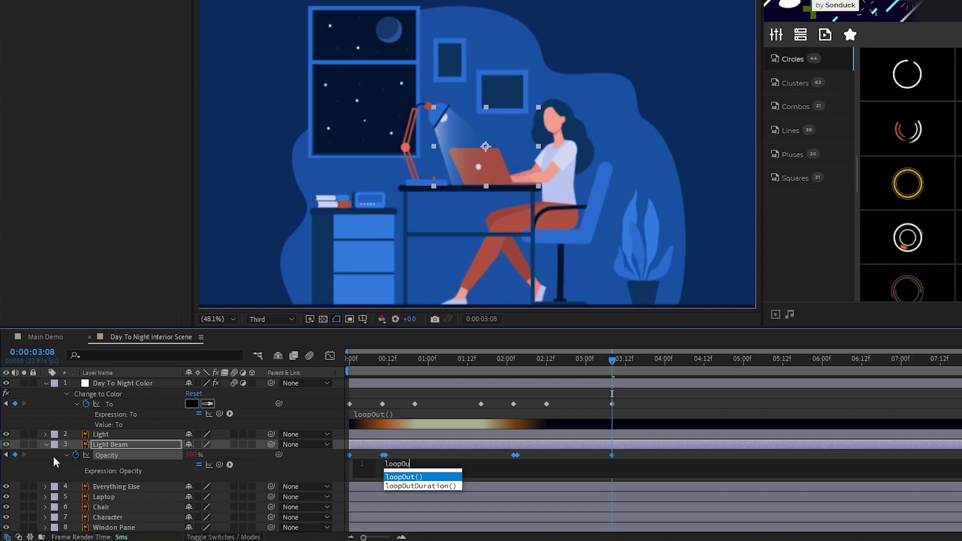
{"action": "left_click", "coordinate": [45, 445]}
{"action": "left_click", "coordinate": [110, 445]}
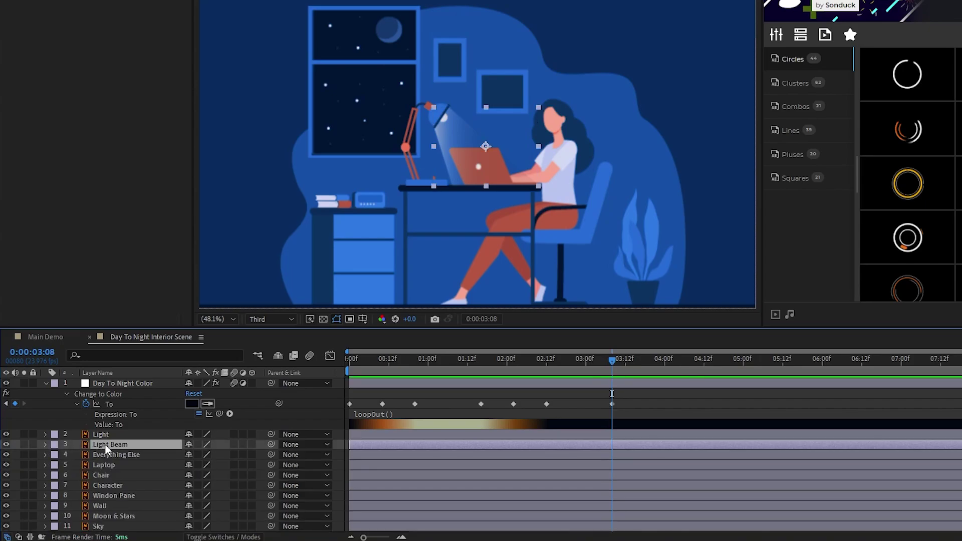
{"action": "key", "text": "u"}
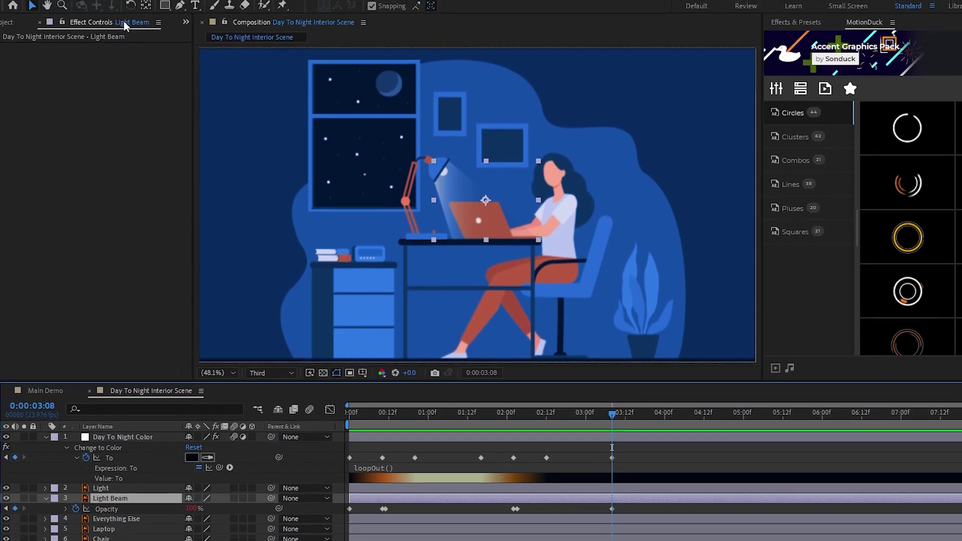
Apply Brightness & Contrast to Light Beam with Brightness 80
{"action": "left_click", "coordinate": [126, 5]}
{"action": "mouse_move", "coordinate": [209, 140]}
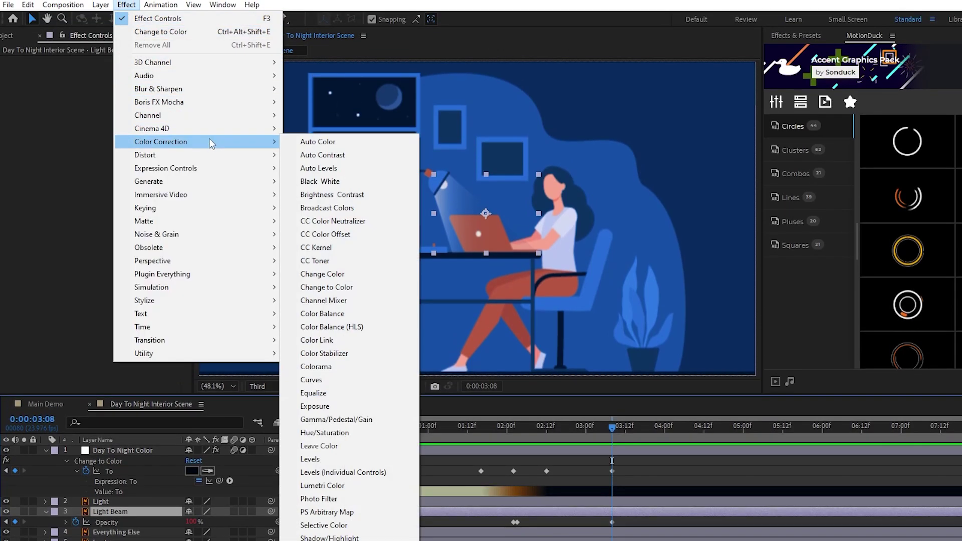
{"action": "left_click", "coordinate": [370, 197]}
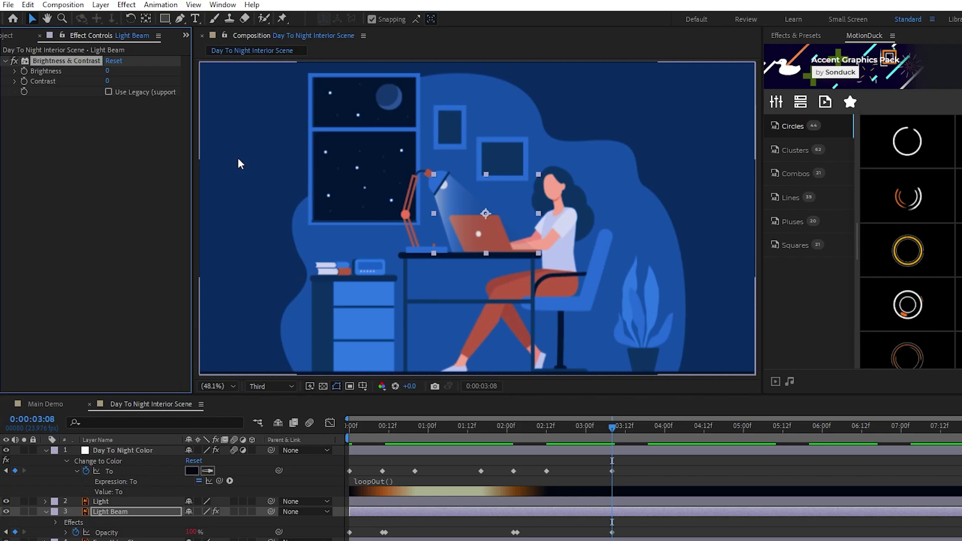
{"action": "left_click", "coordinate": [108, 71]}
{"action": "key", "text": "Return"}
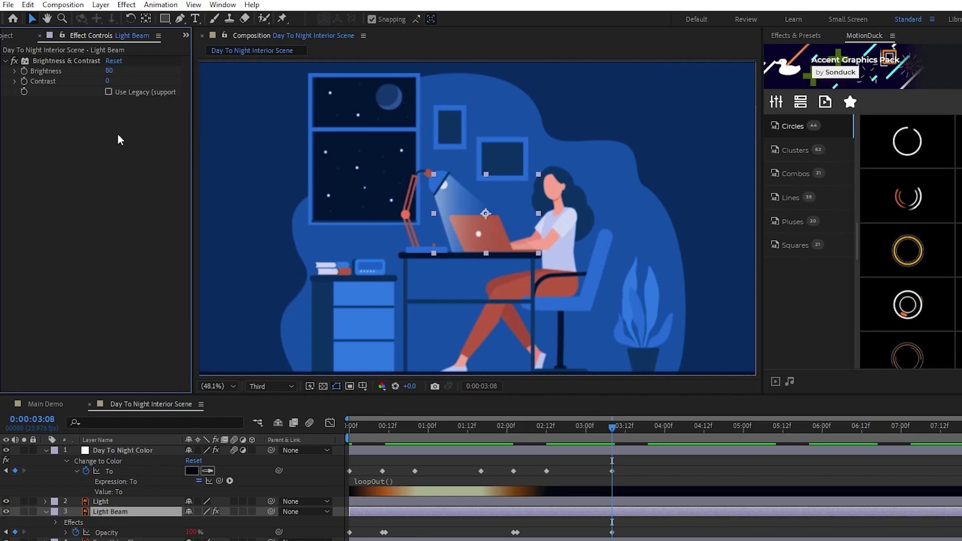
Drive Brightness with a wiggle(24,150) expression and scrub to preview the flicker
{"action": "left_click", "coordinate": [24, 71], "text": "alt"}
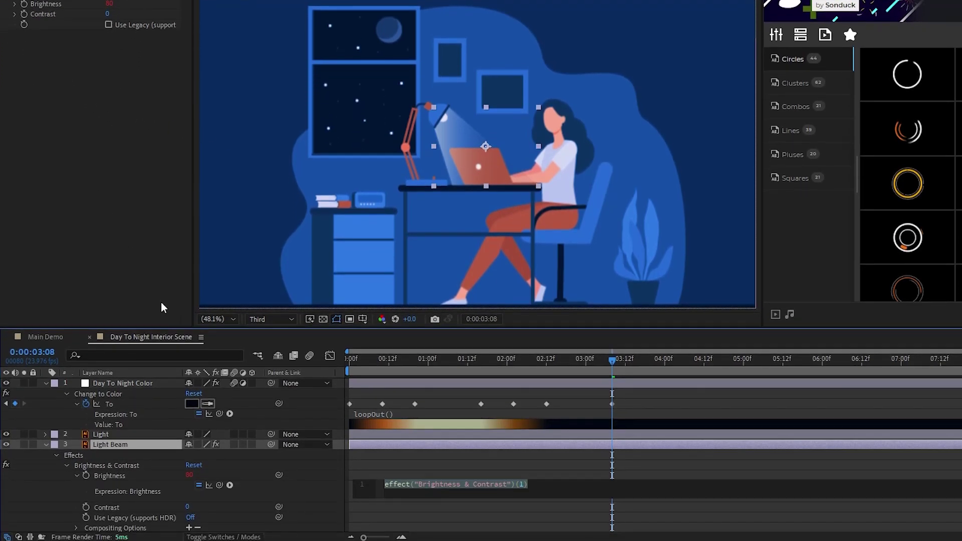
{"action": "type", "text": "wiggle(24"}
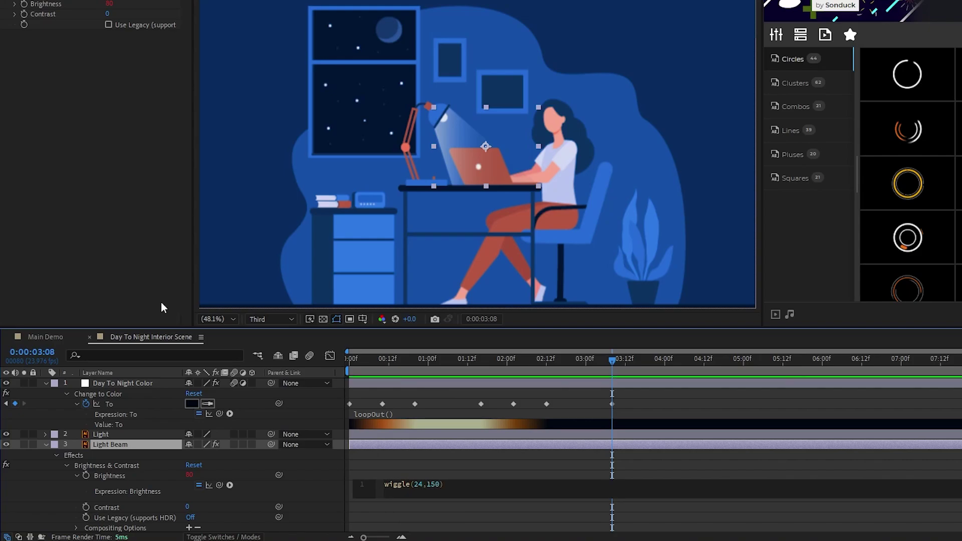
{"action": "type", "text": ",150"}
{"action": "left_click", "coordinate": [351, 448]}
{"action": "left_click_drag", "start_coordinate": [611, 362], "coordinate": [372, 368]}
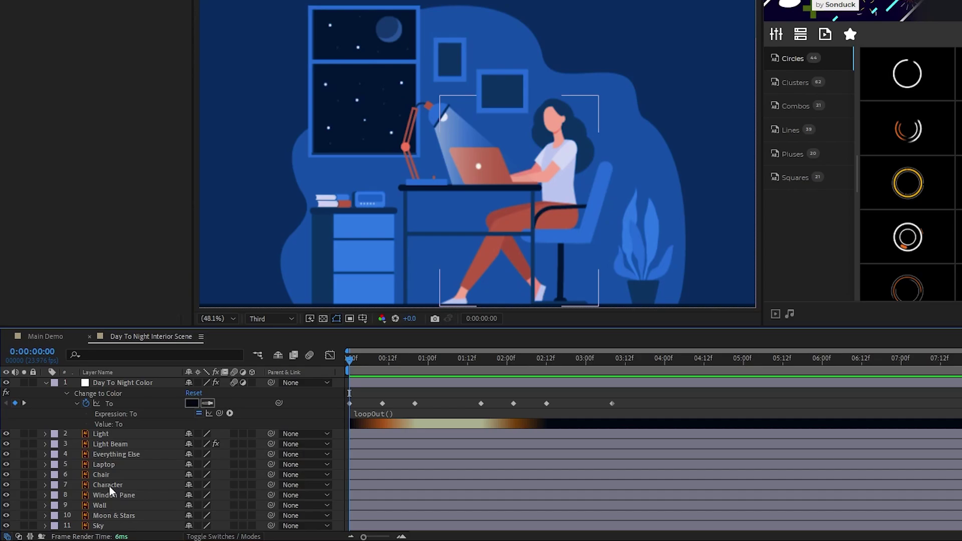
Place six puppet pins on the Character's hand, wrist, elbow, head and both feet
{"action": "double_click", "coordinate": [110, 486]}
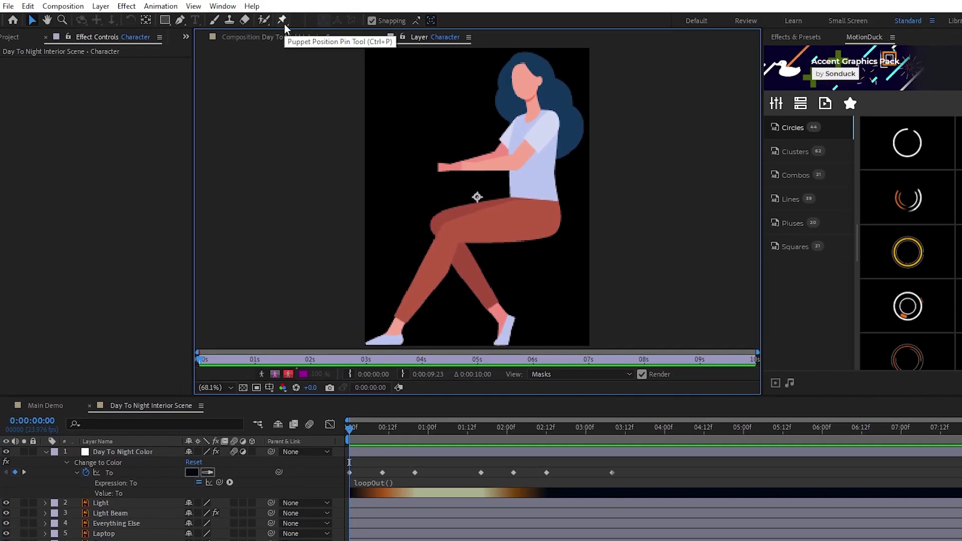
{"action": "left_click", "coordinate": [284, 23]}
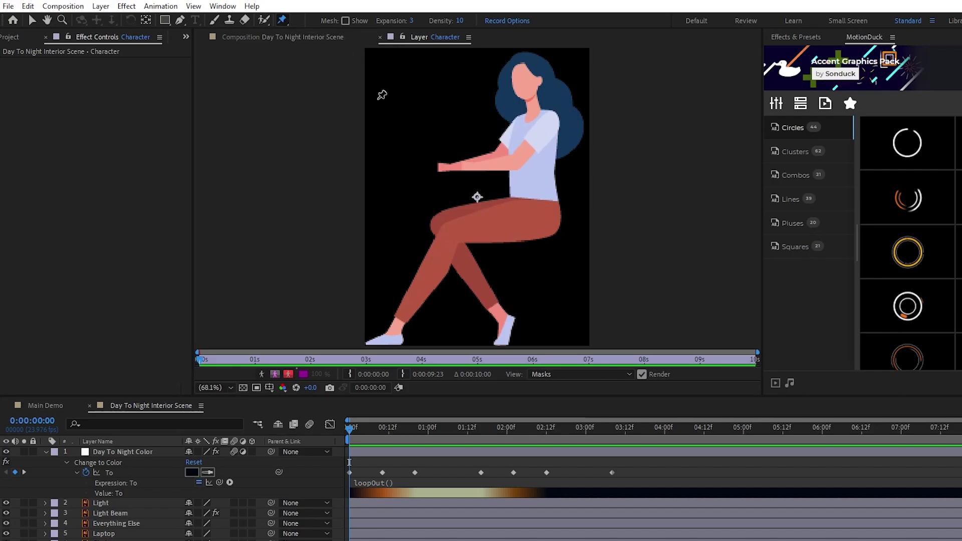
{"action": "left_click", "coordinate": [441, 167]}
{"action": "left_click", "coordinate": [466, 166]}
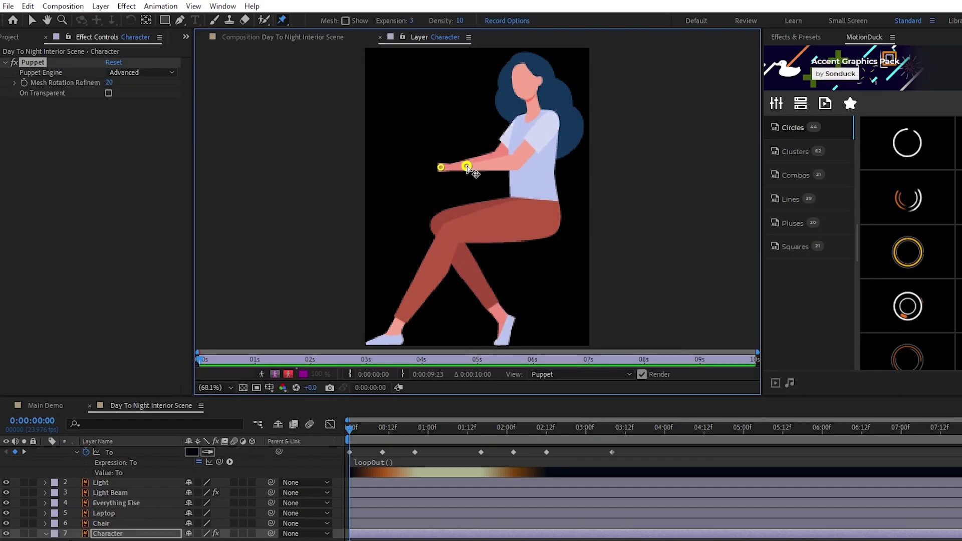
{"action": "left_click", "coordinate": [514, 162]}
{"action": "left_click", "coordinate": [523, 82]}
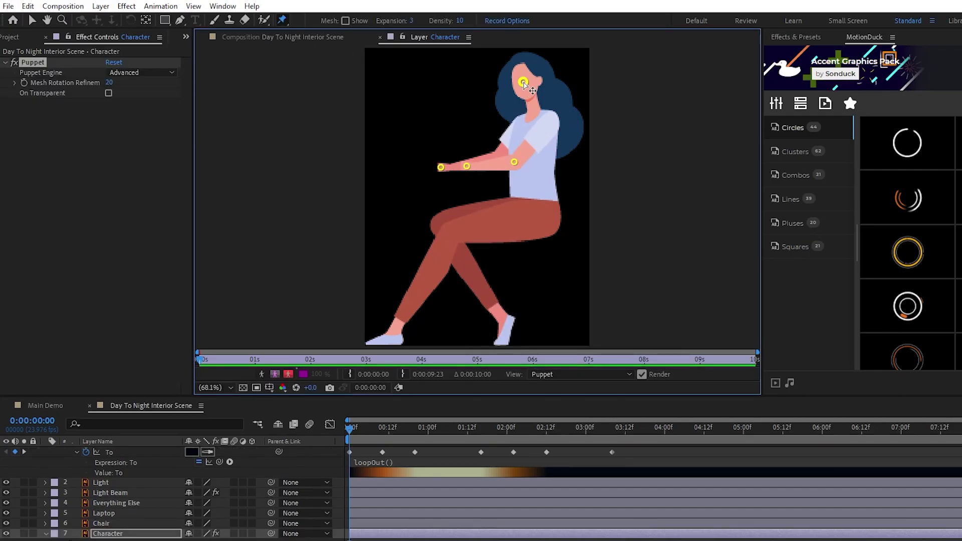
{"action": "left_click", "coordinate": [506, 327]}
{"action": "left_click", "coordinate": [394, 330]}
{"action": "left_click", "coordinate": [380, 37]}
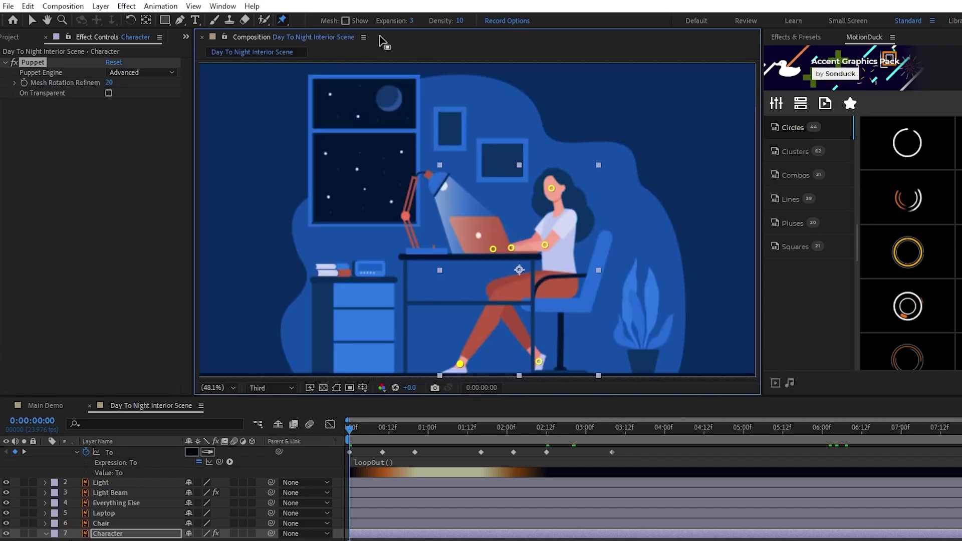
Expand Mesh 1 > Deform and show the six puppet pins' Position properties
{"action": "scroll", "coordinate": [79, 534], "scroll_direction": "down", "scroll_amount": 1}
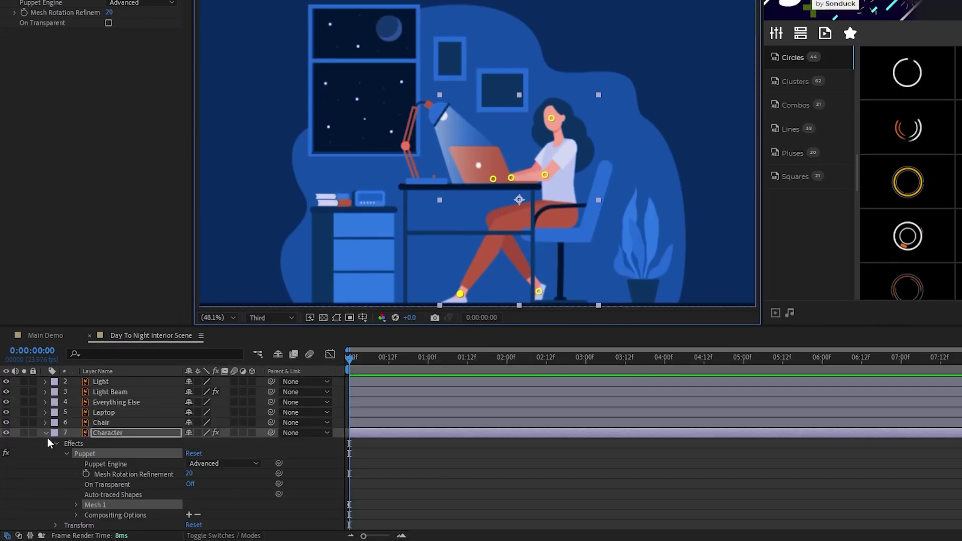
{"action": "left_click", "coordinate": [75, 504]}
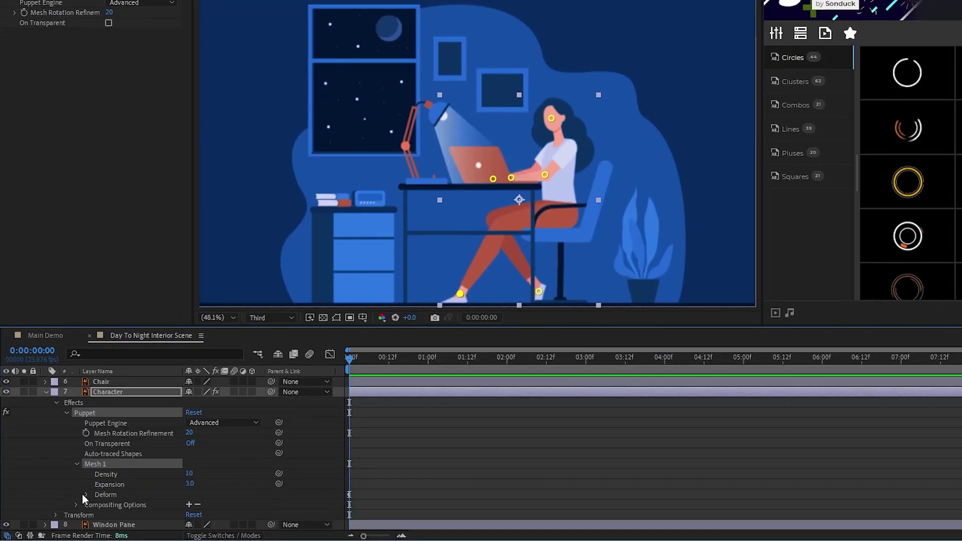
{"action": "left_click", "coordinate": [86, 495]}
{"action": "scroll", "coordinate": [79, 488], "scroll_direction": "down", "scroll_amount": 1}
{"action": "scroll", "coordinate": [76, 485], "scroll_direction": "up", "scroll_amount": 1}
{"action": "left_click", "coordinate": [123, 495], "text": "shift"}
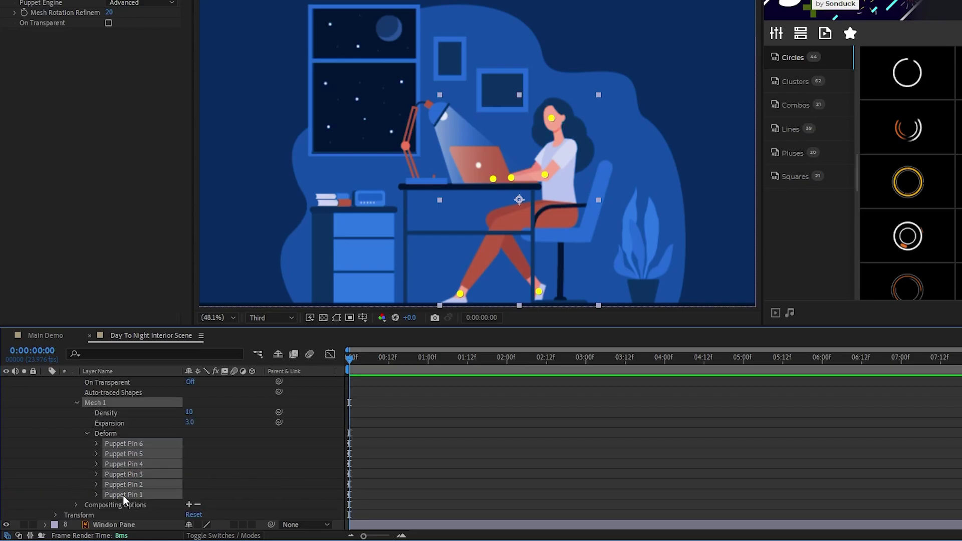
{"action": "left_click", "coordinate": [96, 444]}
{"action": "scroll", "coordinate": [83, 449], "scroll_direction": "down", "scroll_amount": 2}
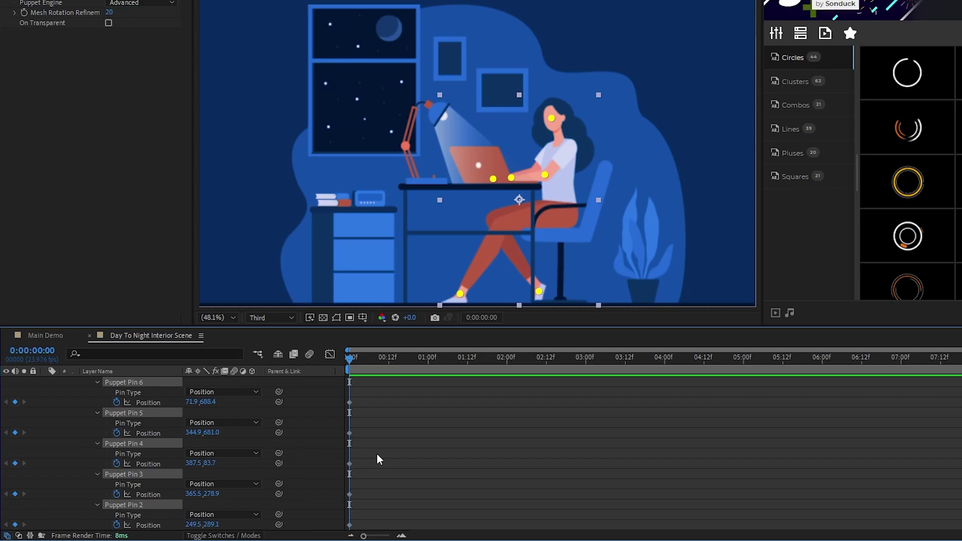
At frame 2, reposition the head, hand and both foot pins for a second pose
{"action": "key", "text": "Page_Down"}
{"action": "key", "text": "Page_Down"}
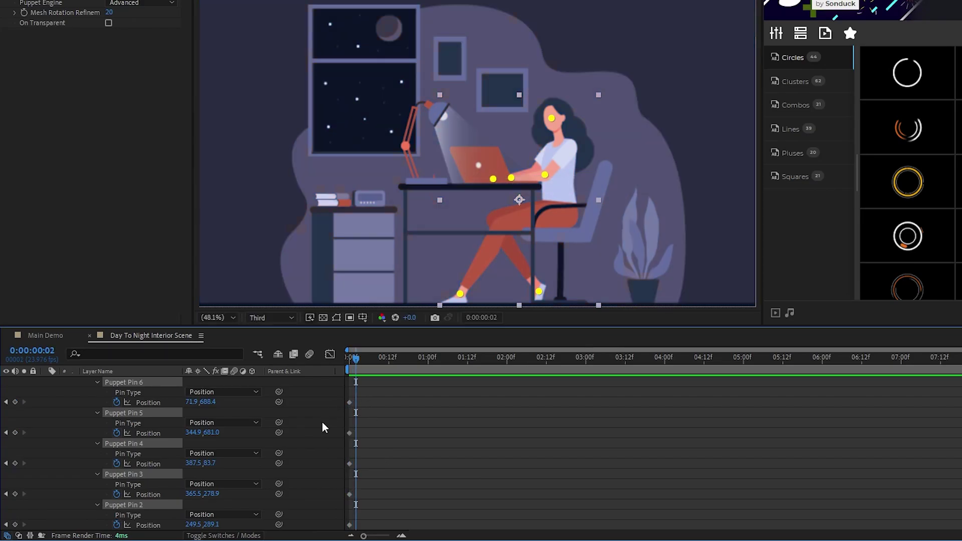
{"action": "scroll", "coordinate": [323, 426], "scroll_direction": "up", "scroll_amount": 1}
{"action": "left_click", "coordinate": [319, 422]}
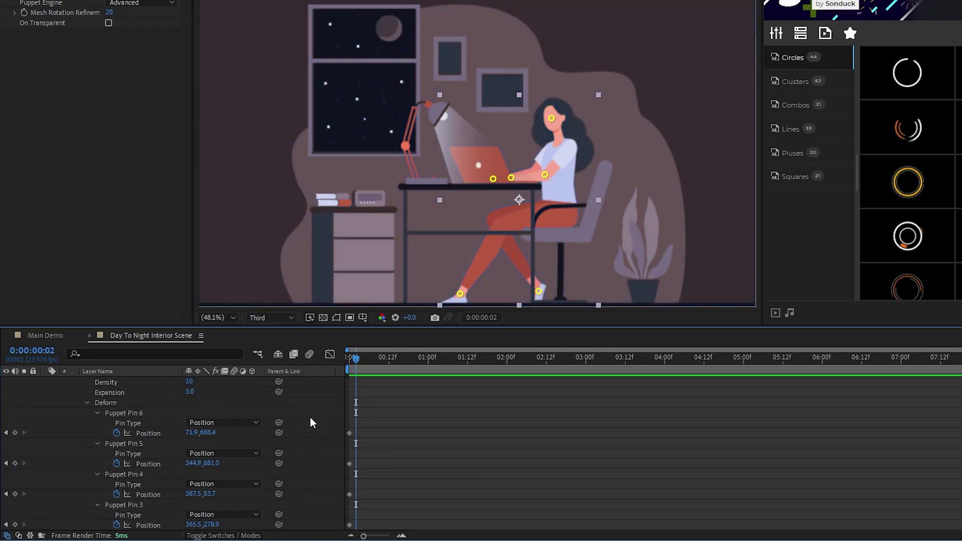
{"action": "left_click", "coordinate": [101, 403]}
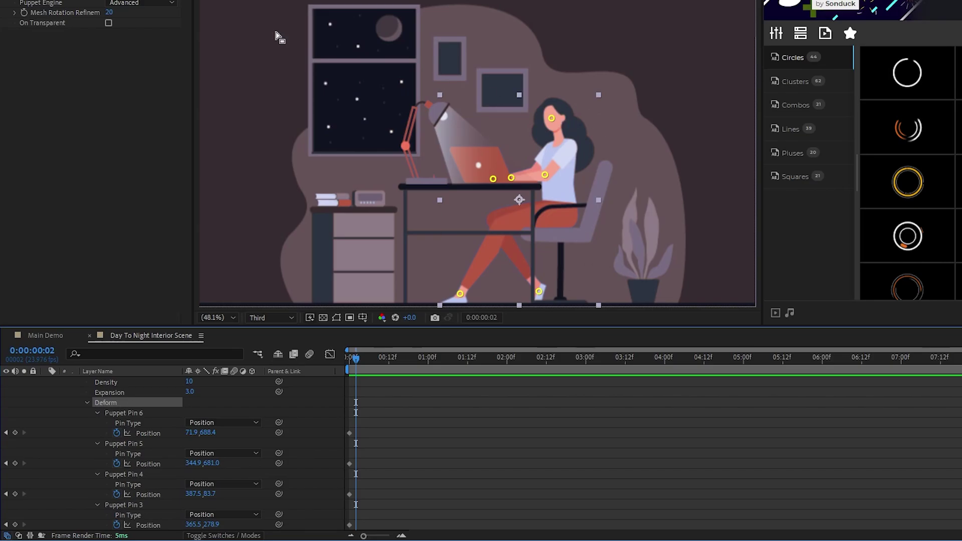
{"action": "left_click", "coordinate": [552, 119]}
{"action": "left_click_drag", "start_coordinate": [552, 119], "coordinate": [545, 121]}
{"action": "left_click_drag", "start_coordinate": [511, 179], "coordinate": [507, 175]}
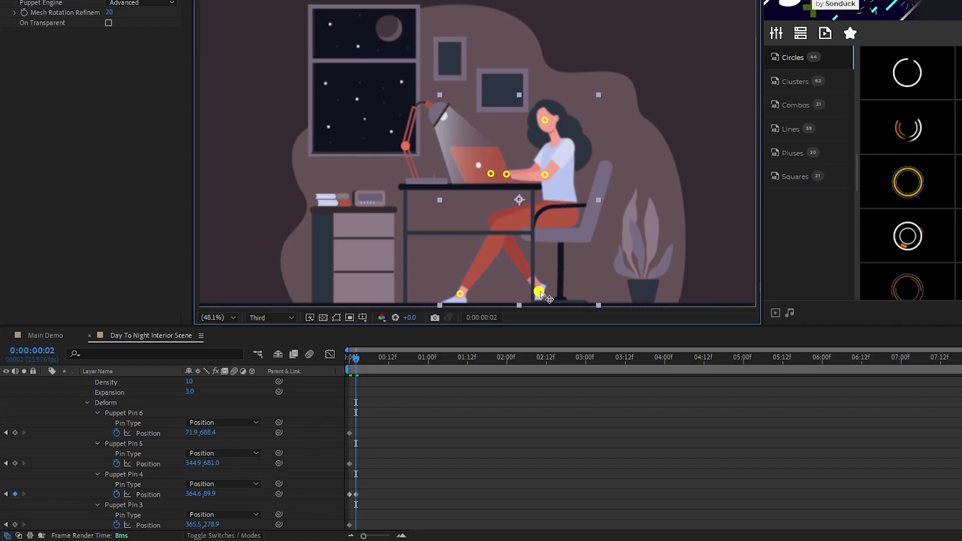
{"action": "left_click_drag", "start_coordinate": [539, 291], "coordinate": [529, 289]}
{"action": "left_click_drag", "start_coordinate": [460, 293], "coordinate": [476, 293]}
{"action": "left_click", "coordinate": [545, 176]}
{"action": "left_click_drag", "start_coordinate": [545, 177], "coordinate": [547, 178]}
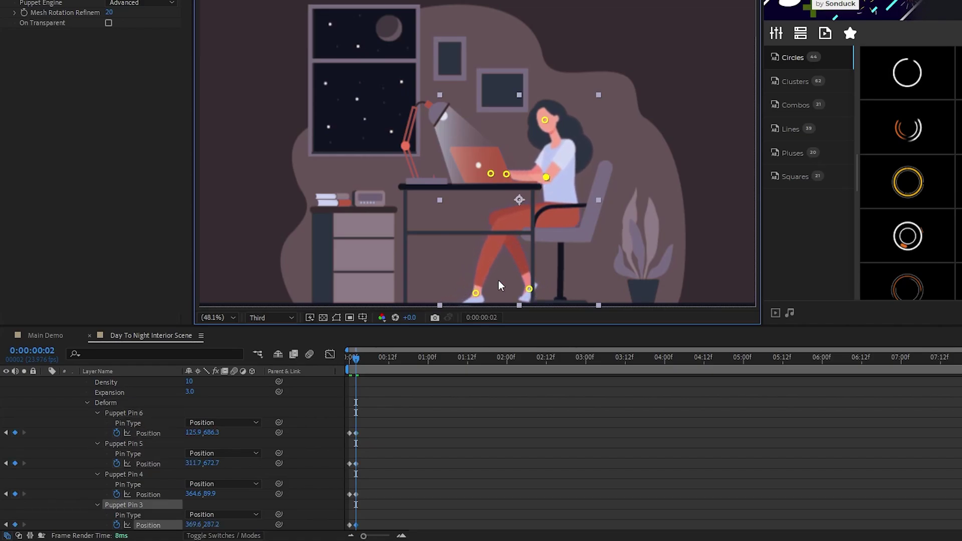
Give Puppet Pin 6 and Pin 5 Position a loopOut("pingpong") expression
{"action": "left_click", "coordinate": [408, 383]}
{"action": "left_click", "coordinate": [115, 432], "text": "alt"}
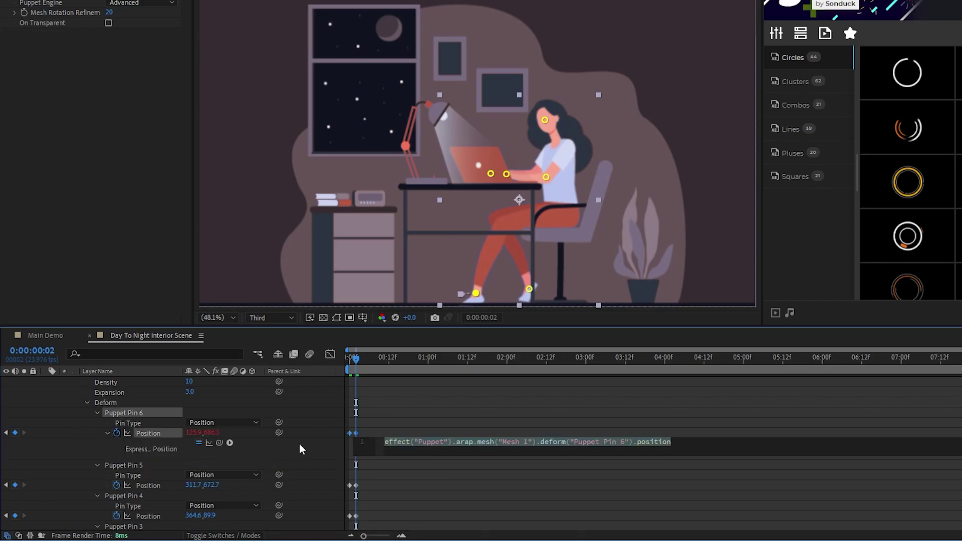
{"action": "type", "text": "loopOut("}
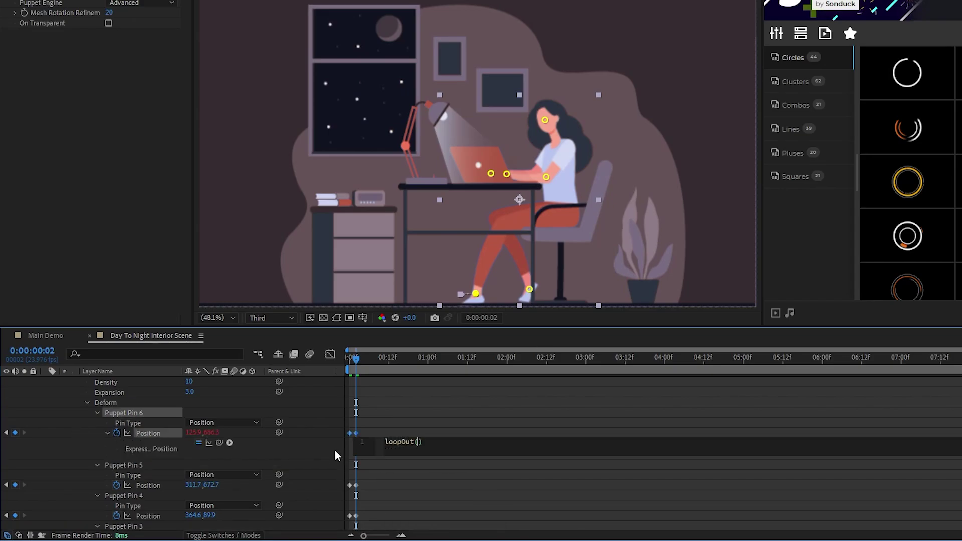
{"action": "type", "text": "\"pingpong\""}
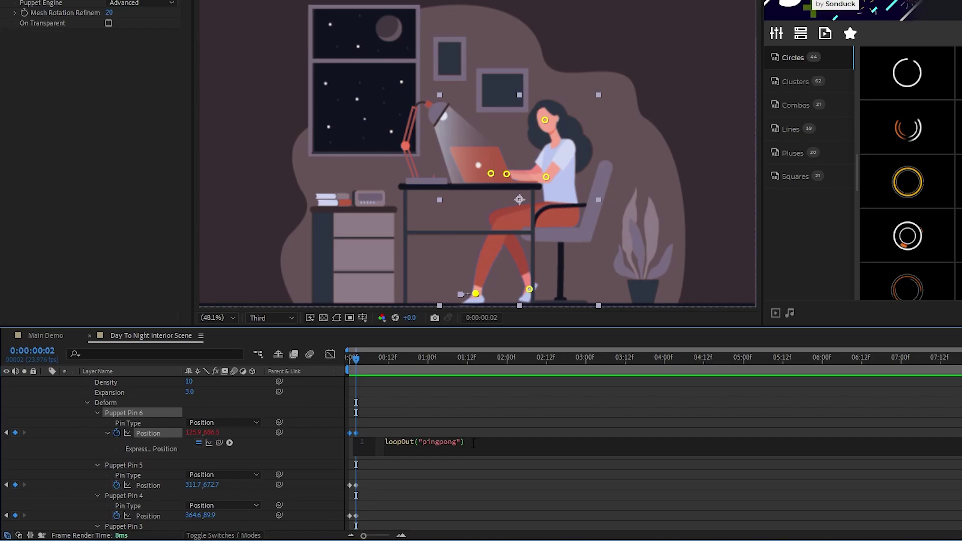
{"action": "key", "text": "ctrl+a"}
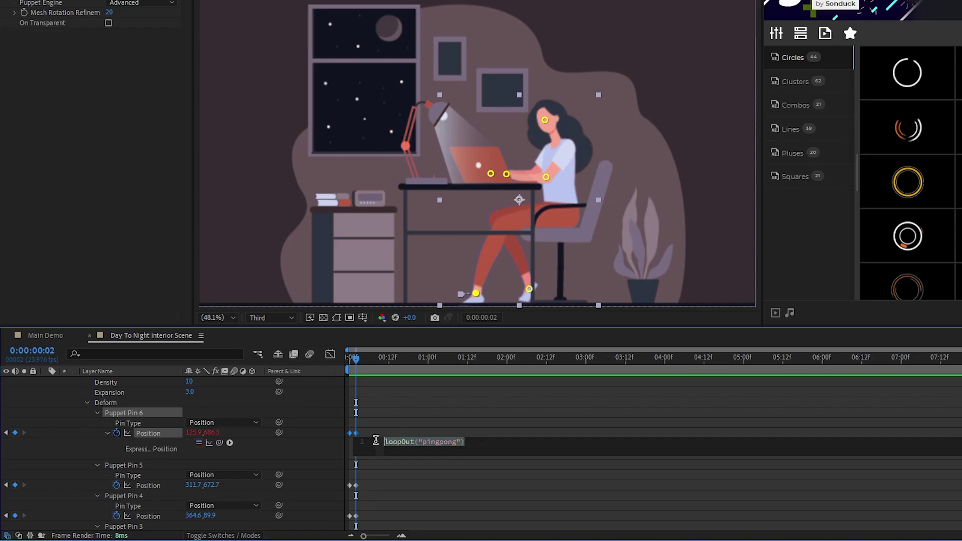
{"action": "key", "text": "ctrl+c"}
{"action": "scroll", "coordinate": [82, 452], "scroll_direction": "down", "scroll_amount": 2}
{"action": "left_click", "coordinate": [117, 424], "text": "alt"}
{"action": "key", "text": "ctrl+v"}
Paste the same loopOut("pingpong") expression onto the Position of Puppet Pins 4, 3 and 2
{"action": "left_click", "coordinate": [117, 455], "text": "alt"}
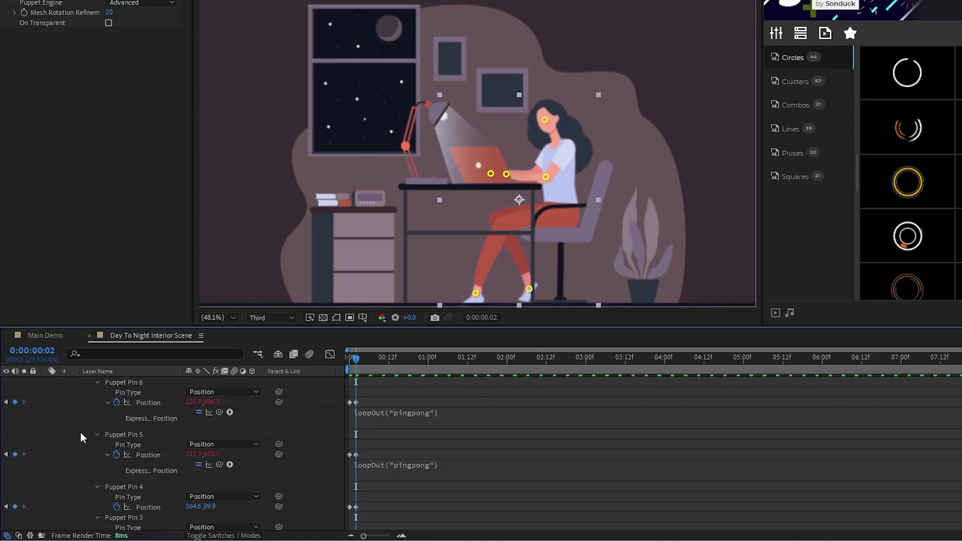
{"action": "key", "text": "ctrl+v"}
{"action": "scroll", "coordinate": [71, 452], "scroll_direction": "down", "scroll_amount": 2}
{"action": "left_click", "coordinate": [117, 458], "text": "alt"}
{"action": "key", "text": "ctrl+v"}
{"action": "scroll", "coordinate": [80, 458], "scroll_direction": "down", "scroll_amount": 2}
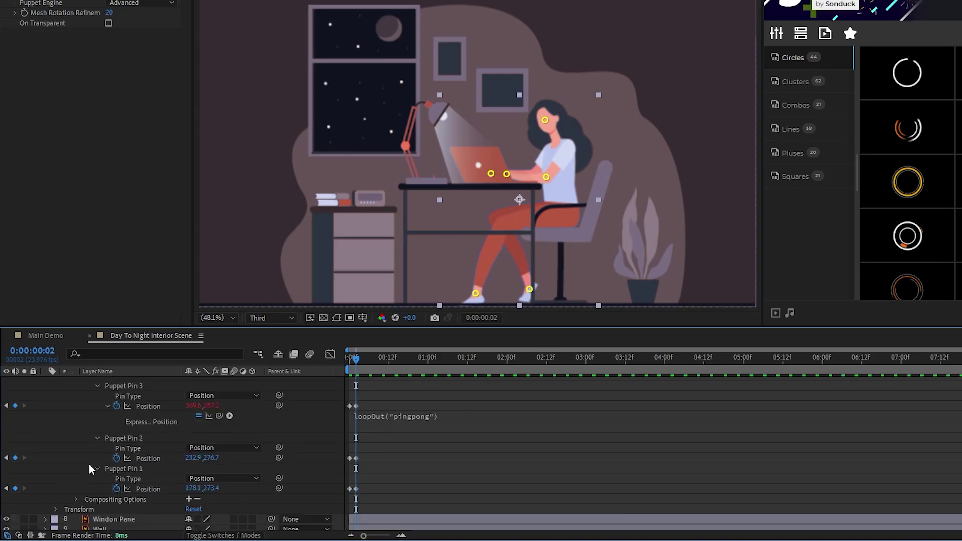
{"action": "left_click", "coordinate": [117, 458], "text": "alt"}
{"action": "key", "text": "ctrl+v"}
{"action": "left_click", "coordinate": [116, 480]}
Scrub the timeline to preview the Character's ping-pong looping pose
{"action": "scroll", "coordinate": [321, 410], "scroll_direction": "up", "scroll_amount": 2}
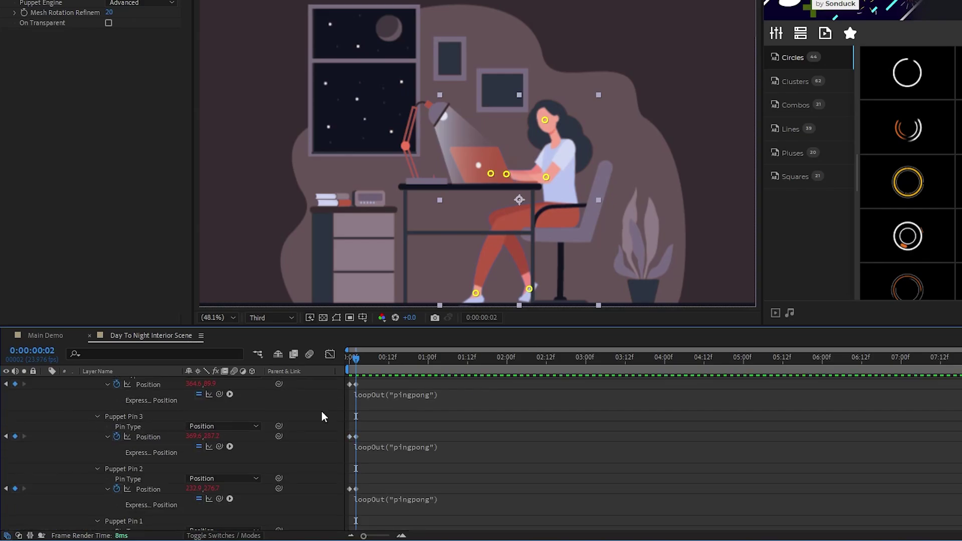
{"action": "left_click_drag", "start_coordinate": [357, 357], "coordinate": [410, 371]}
{"action": "scroll", "coordinate": [83, 418], "scroll_direction": "up", "scroll_amount": 2}
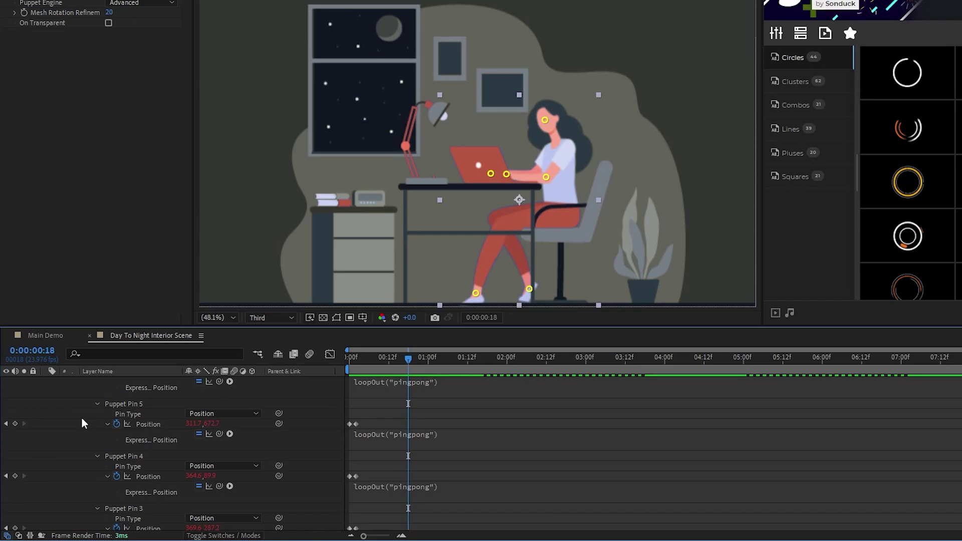
Keyframe the Character's Opacity at 100% on frames 0 and 10
{"action": "scroll", "coordinate": [75, 411], "scroll_direction": "up", "scroll_amount": 5}
{"action": "left_click", "coordinate": [45, 396]}
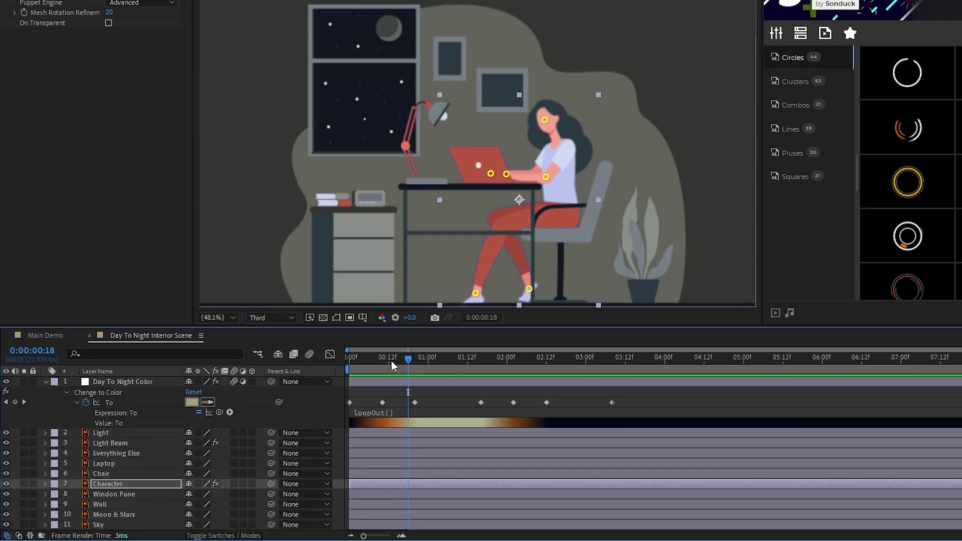
{"action": "key", "text": "Home"}
{"action": "left_click", "coordinate": [110, 485]}
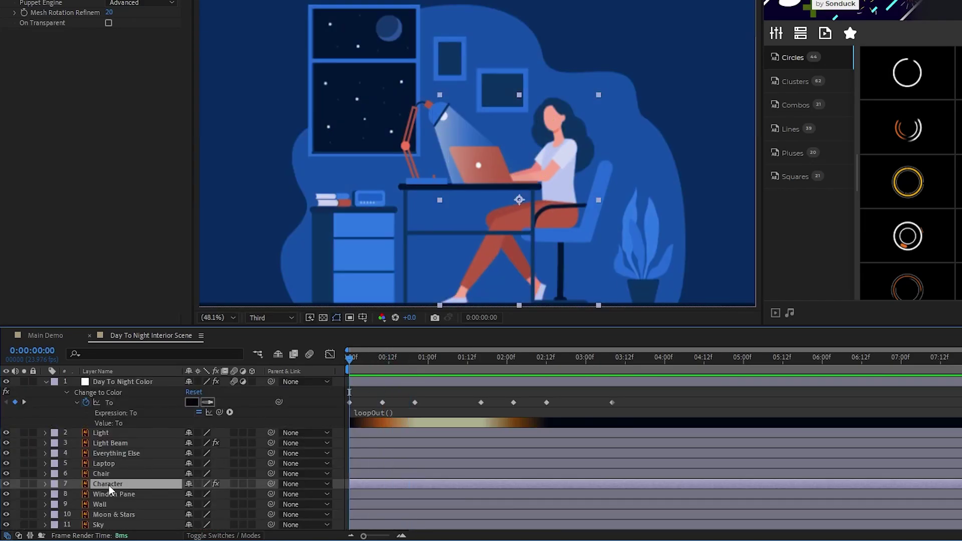
{"action": "key", "text": "t"}
{"action": "left_click", "coordinate": [75, 494]}
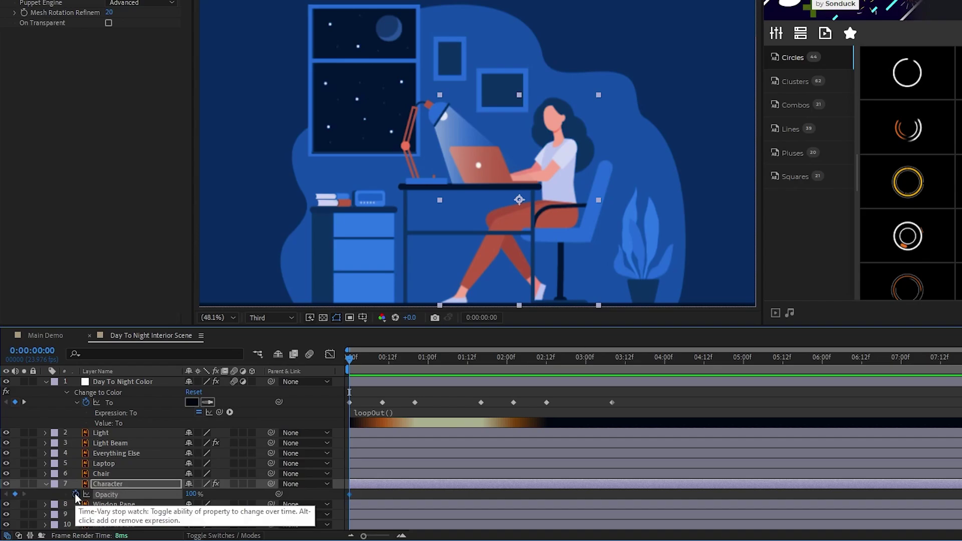
{"action": "left_click", "coordinate": [383, 359]}
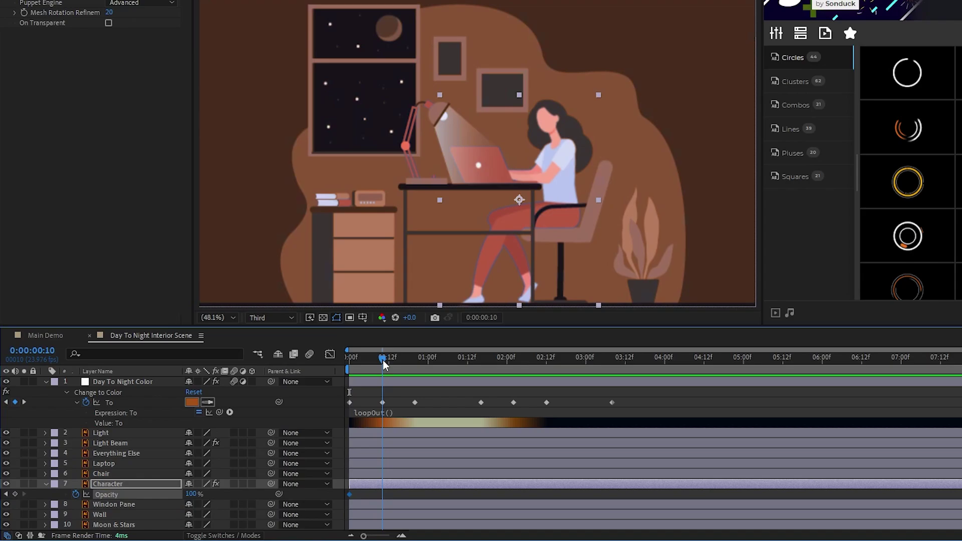
{"action": "left_click", "coordinate": [15, 494]}
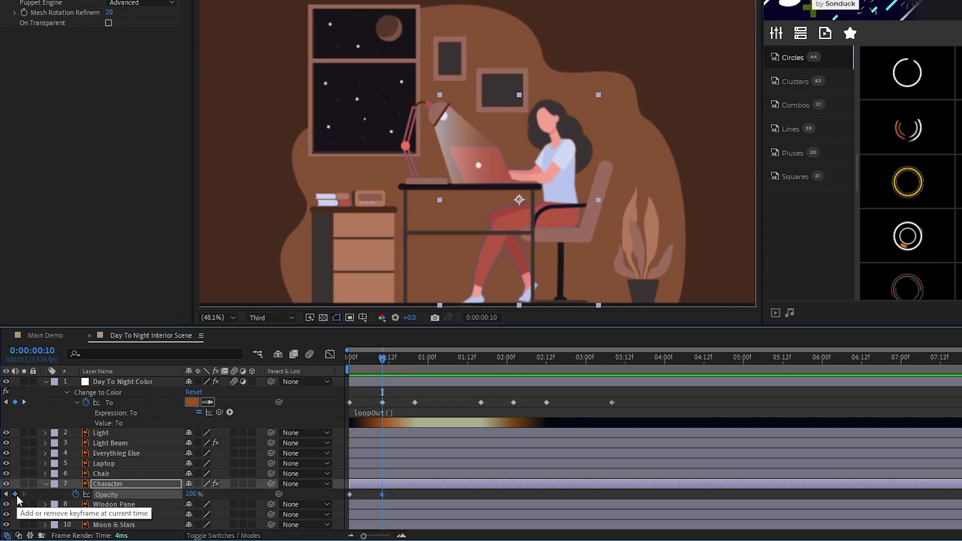
Drop her opacity to 0% at frame 11, hold to 2:02, then 53% at 2:03
{"action": "key", "text": "Page_Down"}
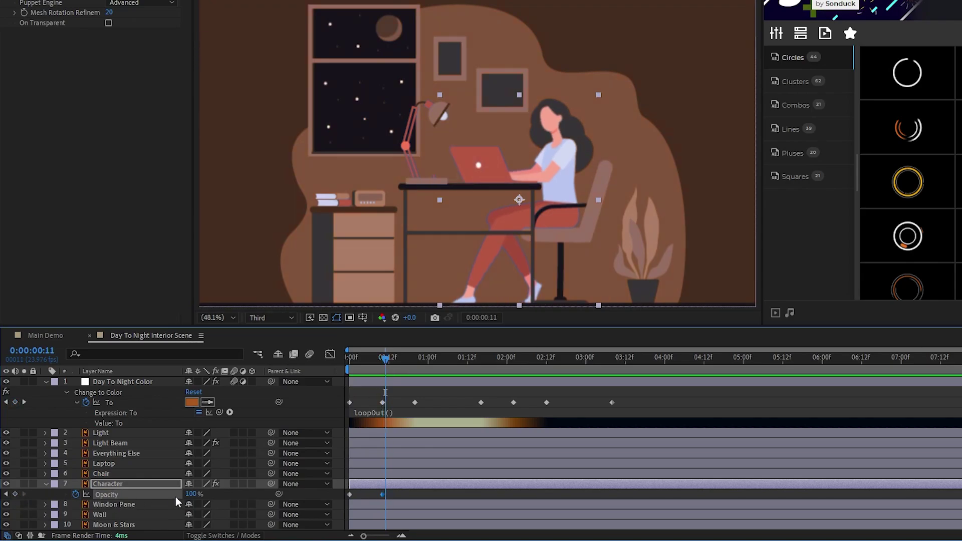
{"action": "left_click_drag", "start_coordinate": [194, 498], "coordinate": [86, 498]}
{"action": "left_click", "coordinate": [221, 496]}
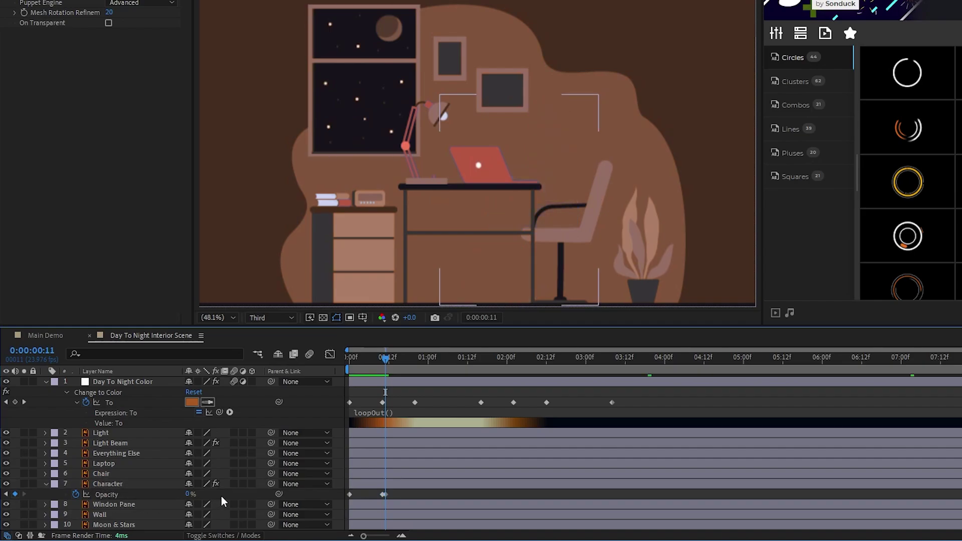
{"action": "left_click", "coordinate": [512, 358]}
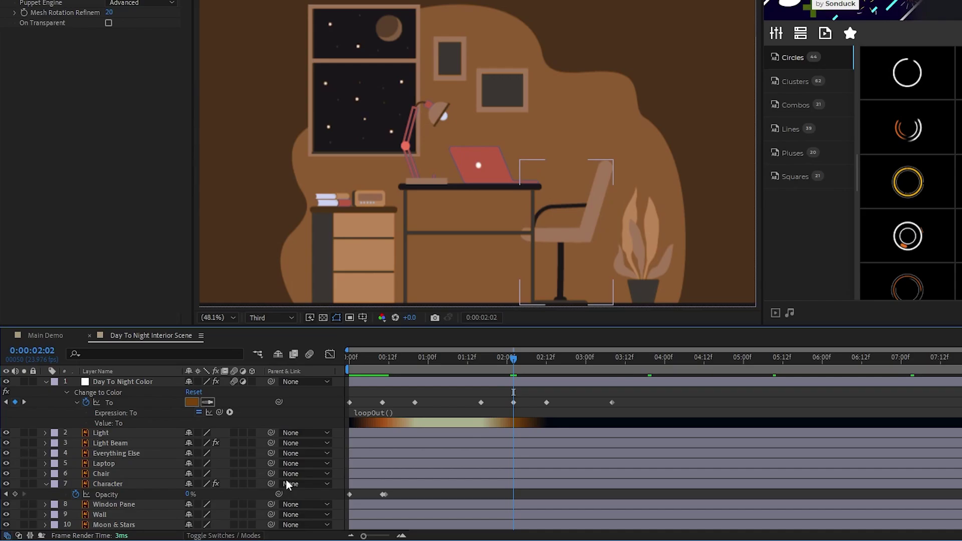
{"action": "left_click", "coordinate": [15, 495]}
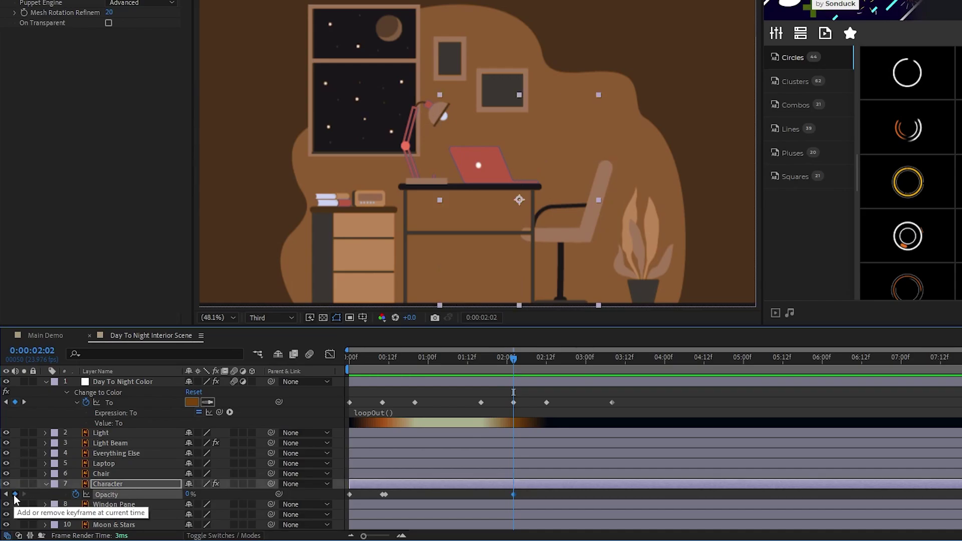
{"action": "key", "text": "Page_Down"}
{"action": "left_click_drag", "start_coordinate": [188, 495], "coordinate": [310, 500]}
Add a 100% Opacity keyframe at 3:08, leaving the property without an expression
{"action": "left_click", "coordinate": [612, 360]}
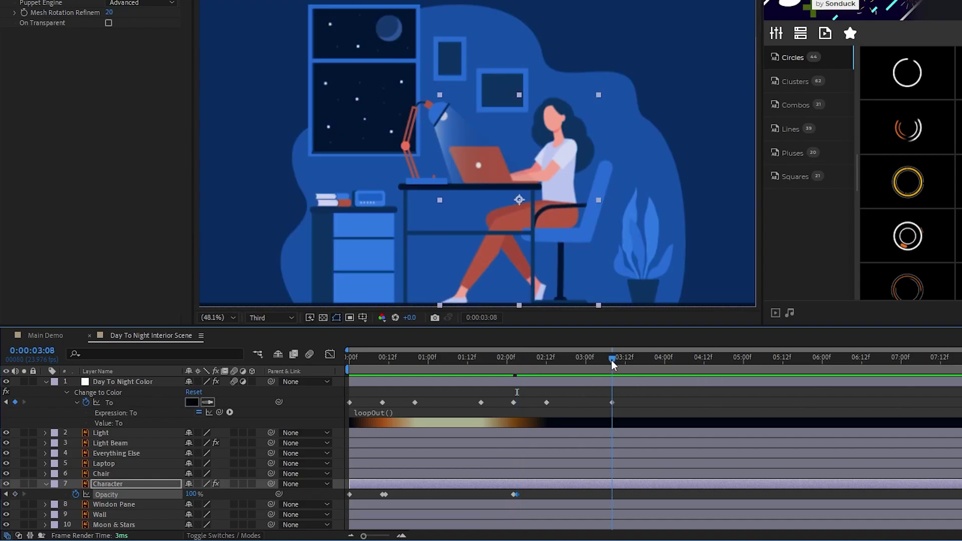
{"action": "left_click", "coordinate": [15, 494]}
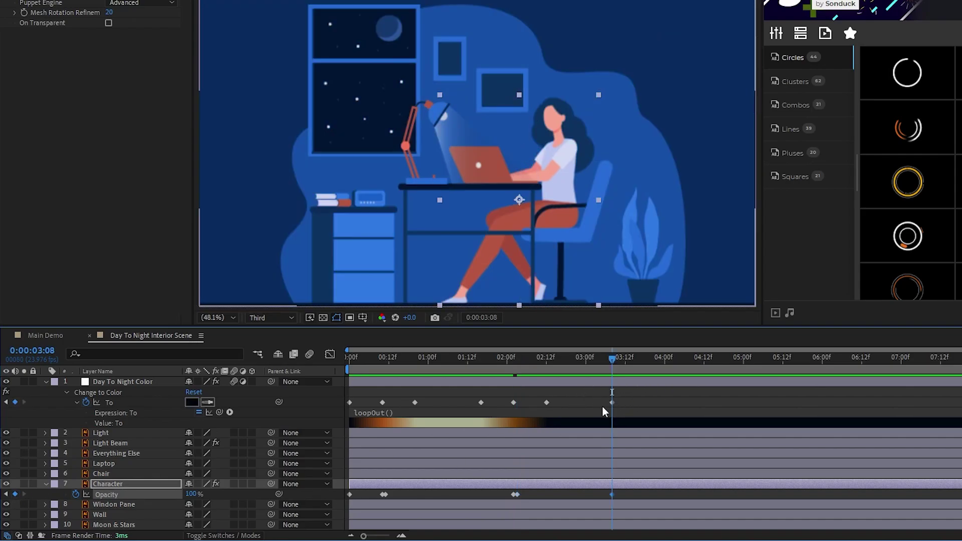
{"action": "left_click", "coordinate": [77, 494], "text": "alt"}
{"action": "key", "text": "ctrl+z"}
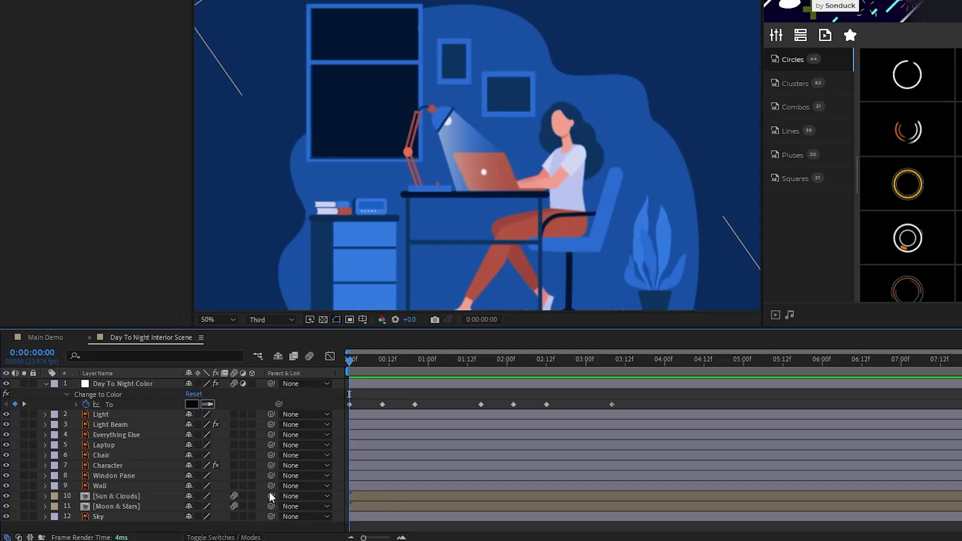
Start the Sun & Clouds Rotation keyframes at -57° on frame 0
{"action": "left_click", "coordinate": [132, 497]}
{"action": "left_click", "coordinate": [132, 507]}
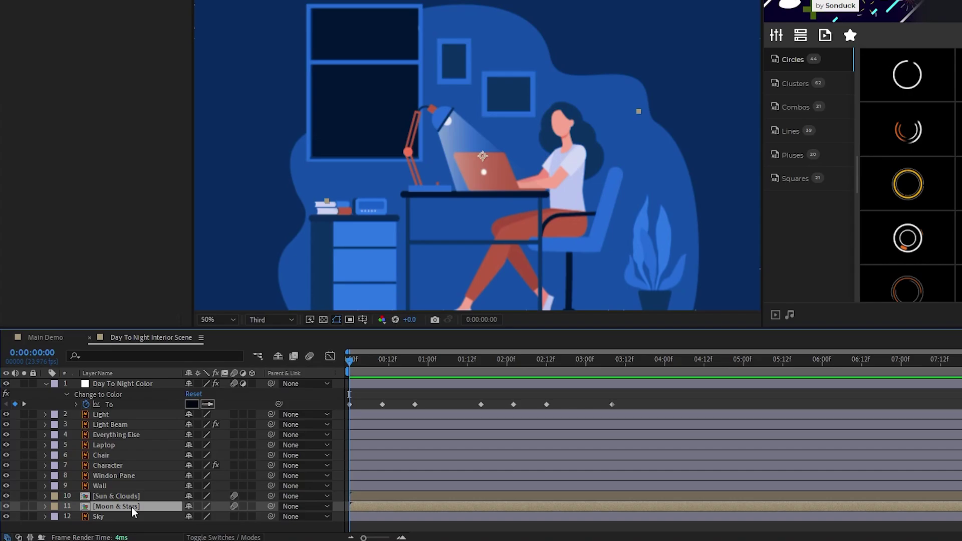
{"action": "left_click", "coordinate": [129, 498]}
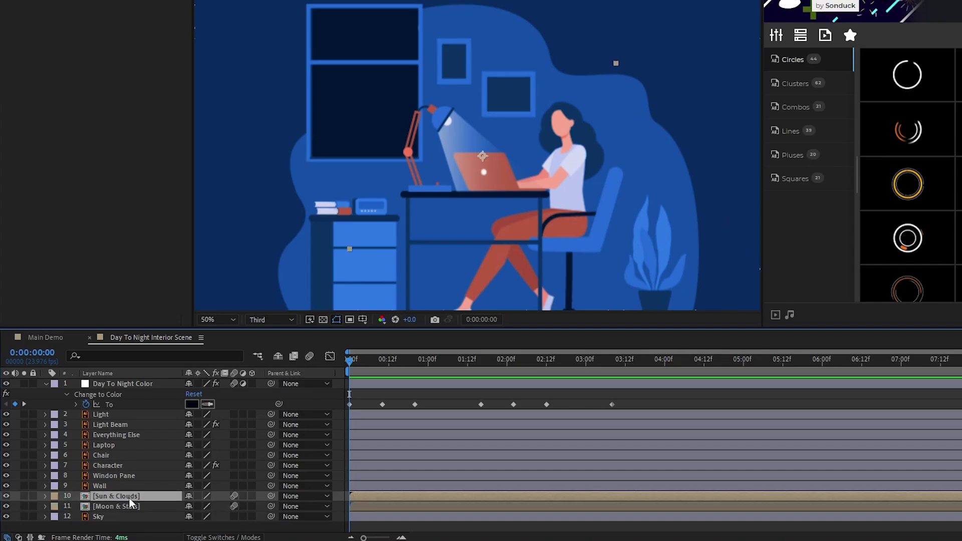
{"action": "key", "text": "r"}
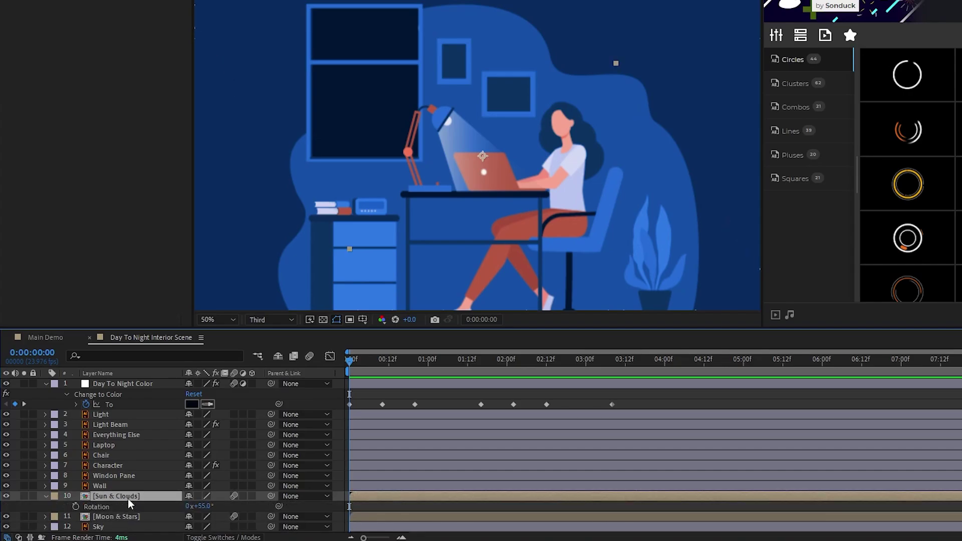
{"action": "left_click", "coordinate": [75, 507]}
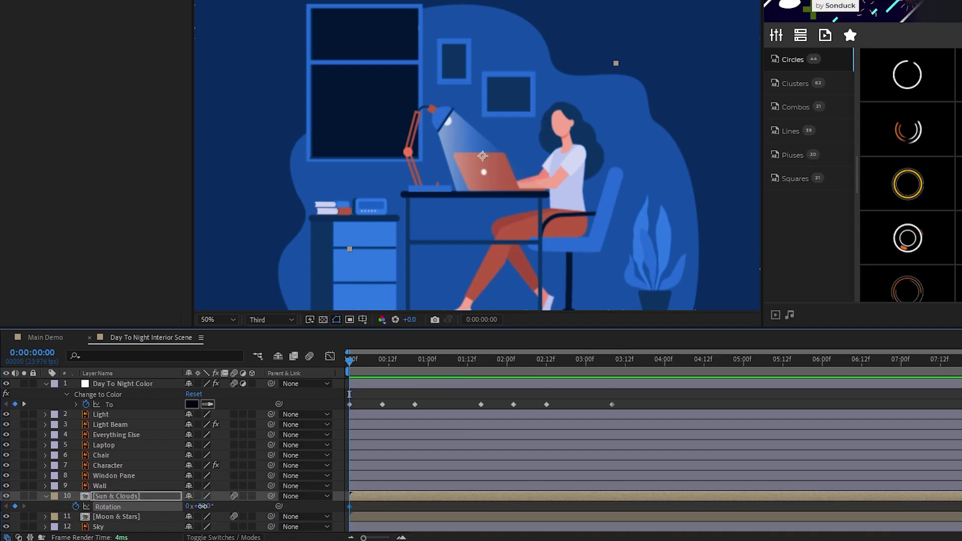
{"action": "left_click_drag", "start_coordinate": [202, 506], "coordinate": [158, 526]}
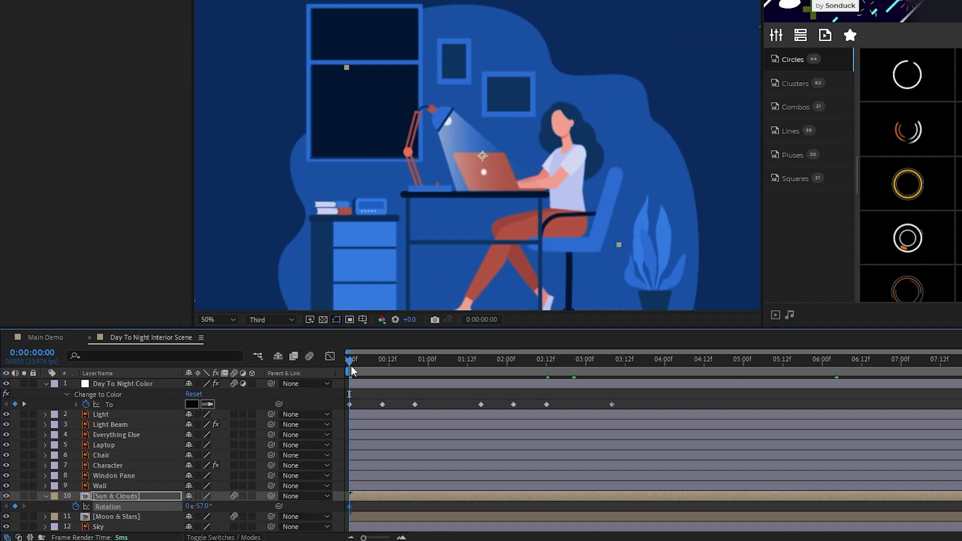
Add Rotation keyframes at frame 20, 56° at 1:16, and a hold at 3:08
{"action": "left_click_drag", "start_coordinate": [350, 361], "coordinate": [415, 371]}
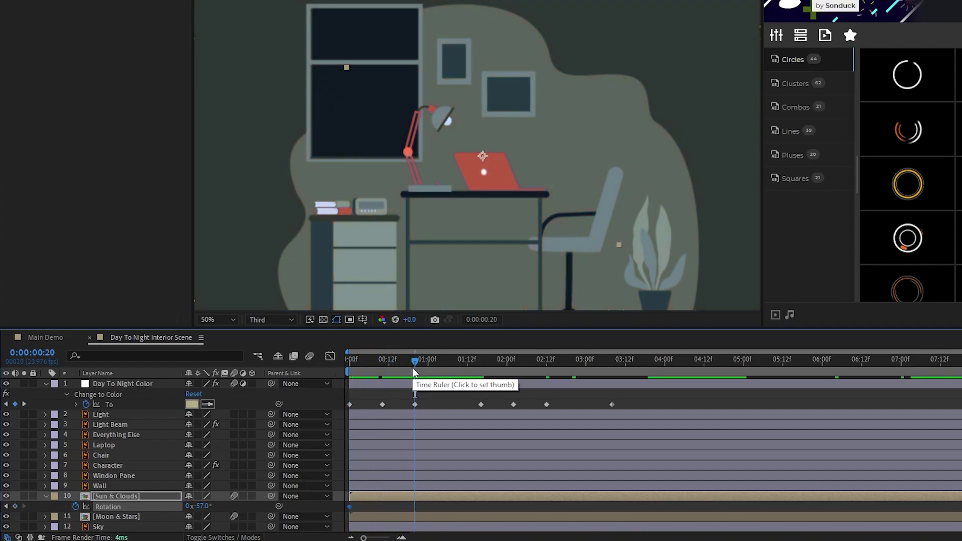
{"action": "left_click", "coordinate": [15, 507]}
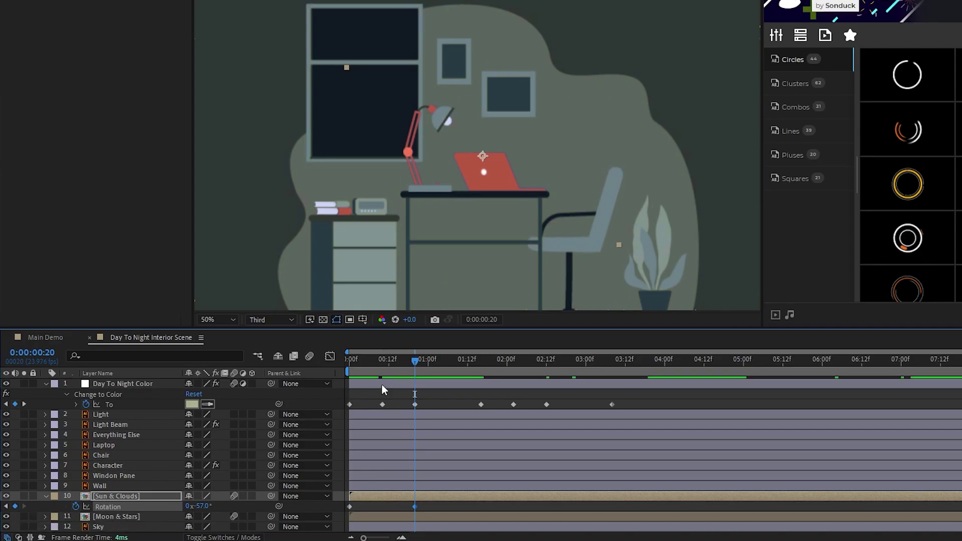
{"action": "left_click_drag", "start_coordinate": [415, 363], "coordinate": [481, 372]}
{"action": "left_click_drag", "start_coordinate": [200, 508], "coordinate": [266, 505]}
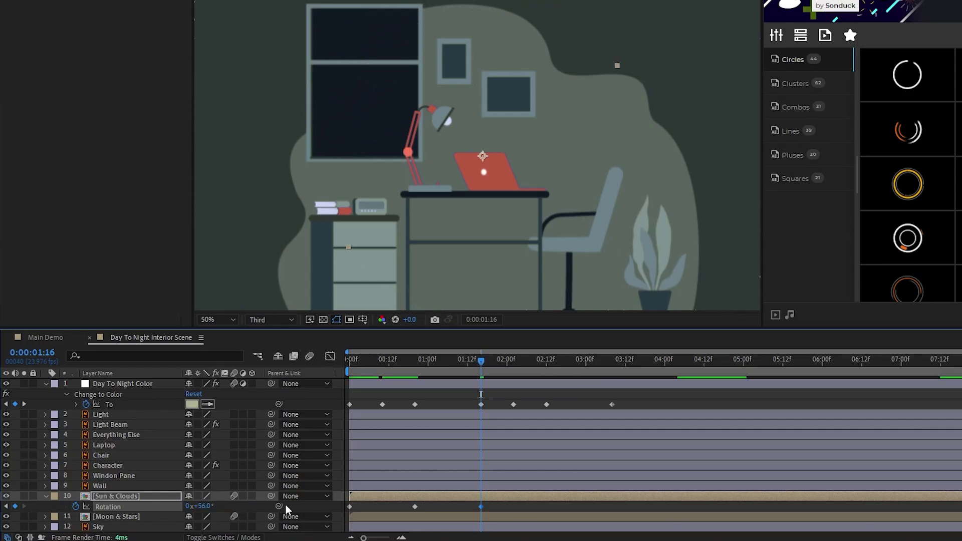
{"action": "left_click_drag", "start_coordinate": [481, 362], "coordinate": [611, 372]}
{"action": "left_click", "coordinate": [15, 507]}
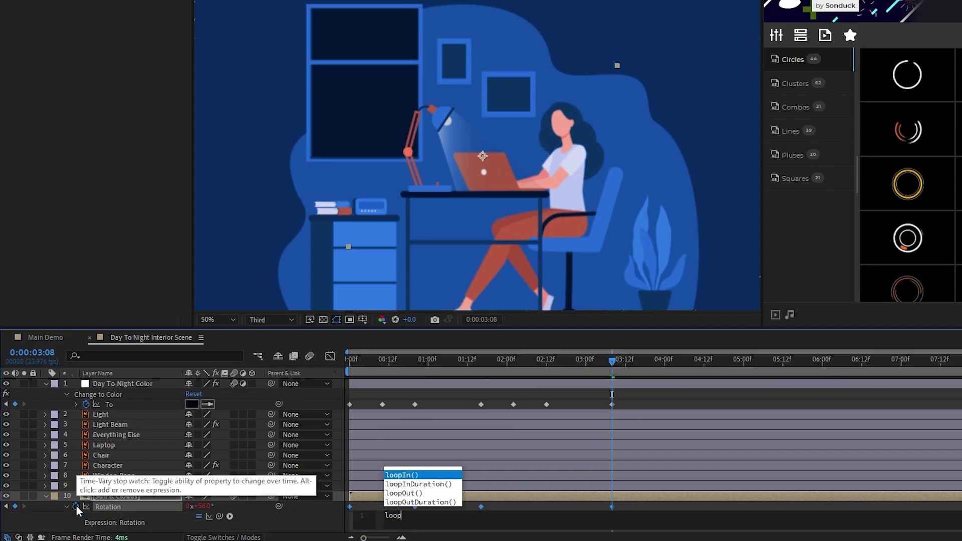
Keyframe Moon & Stars Rotation to +63° at 3:08, then scrub back to preview
{"action": "left_click", "coordinate": [45, 496]}
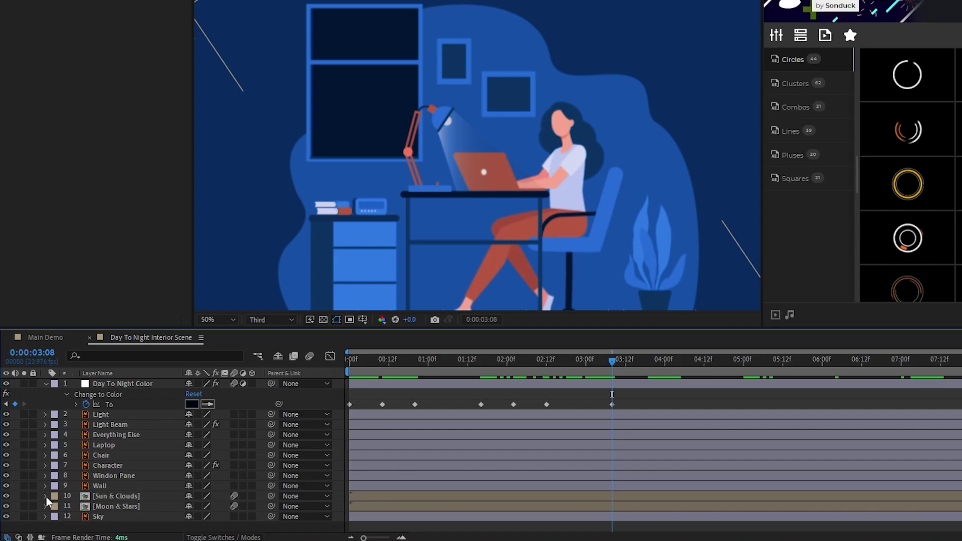
{"action": "key", "text": "Home"}
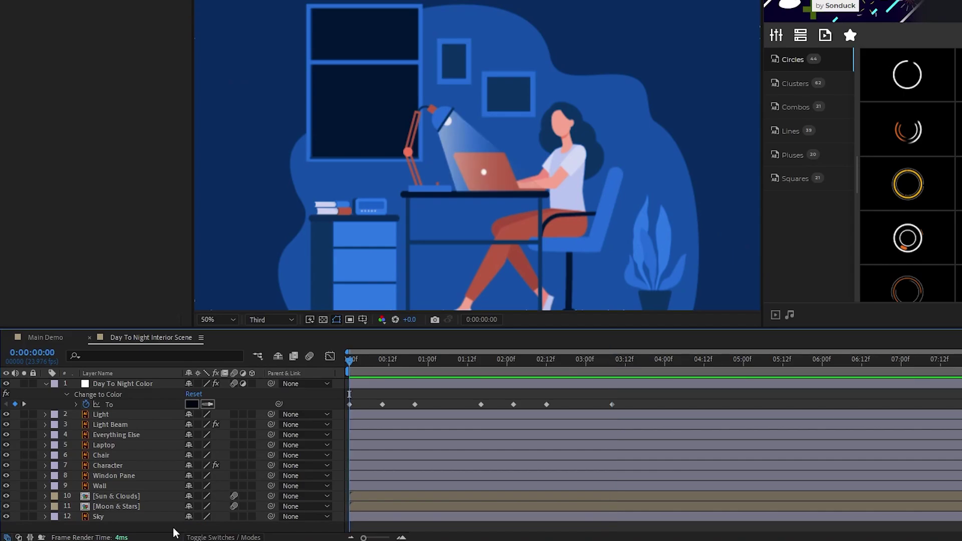
{"action": "left_click", "coordinate": [150, 507]}
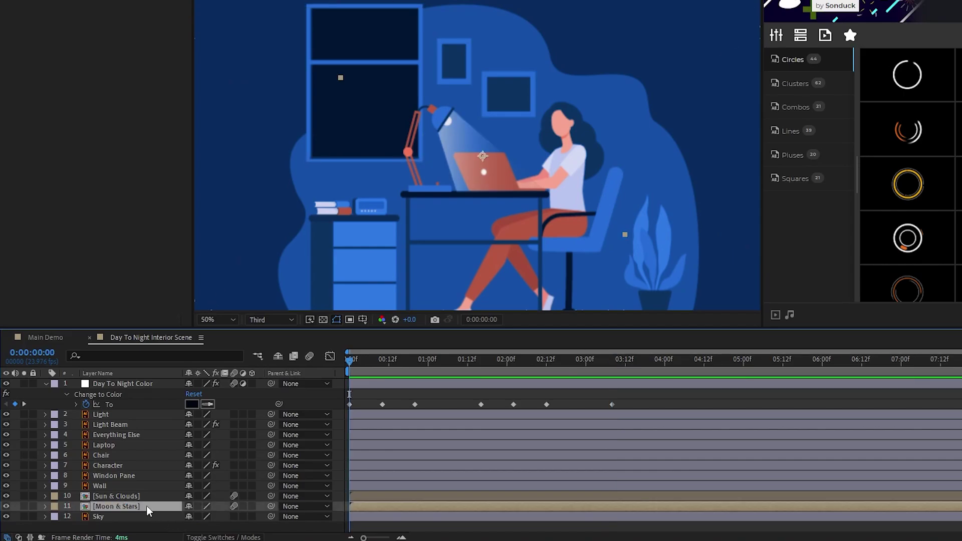
{"action": "key", "text": "r"}
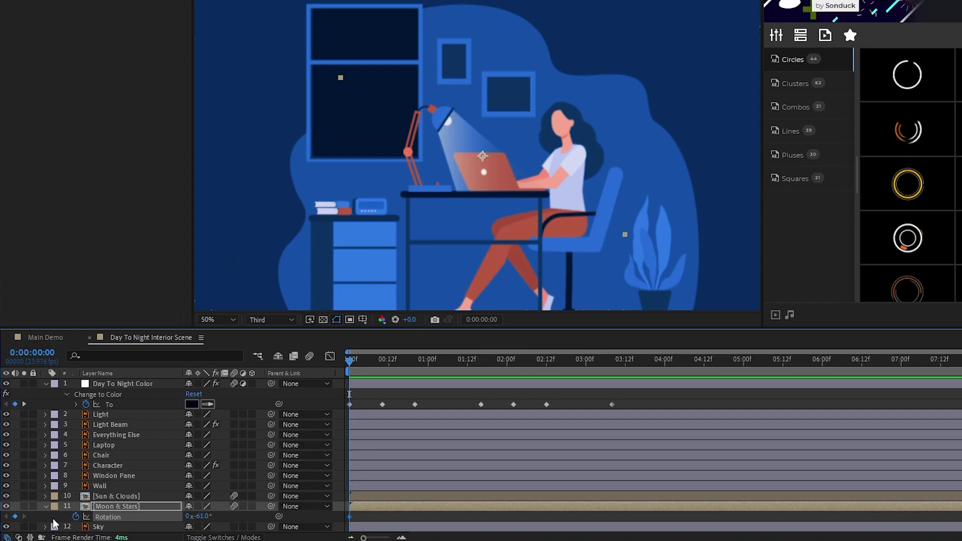
{"action": "left_click_drag", "start_coordinate": [353, 370], "coordinate": [612, 368]}
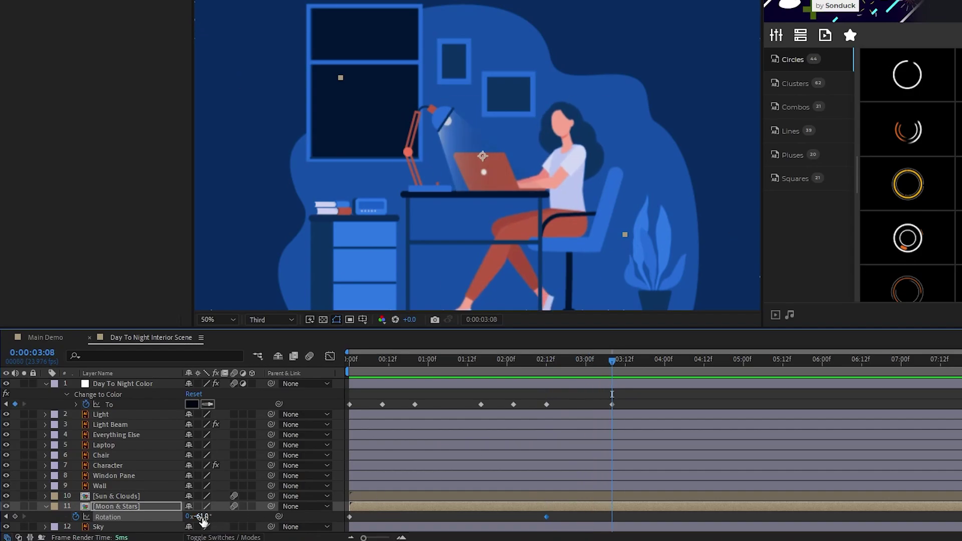
{"action": "left_click_drag", "start_coordinate": [203, 522], "coordinate": [279, 517]}
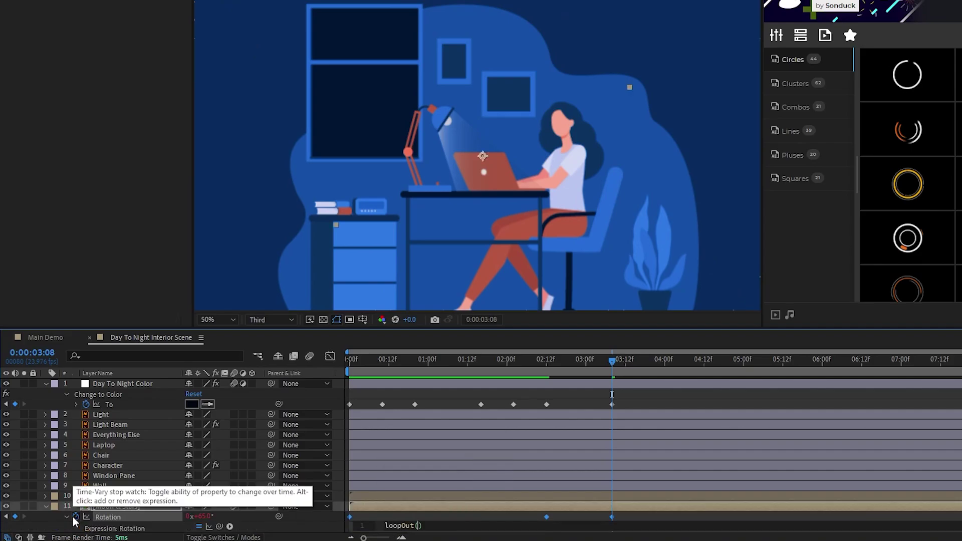
{"action": "left_click", "coordinate": [46, 507]}
{"action": "left_click_drag", "start_coordinate": [613, 361], "coordinate": [122, 483]}
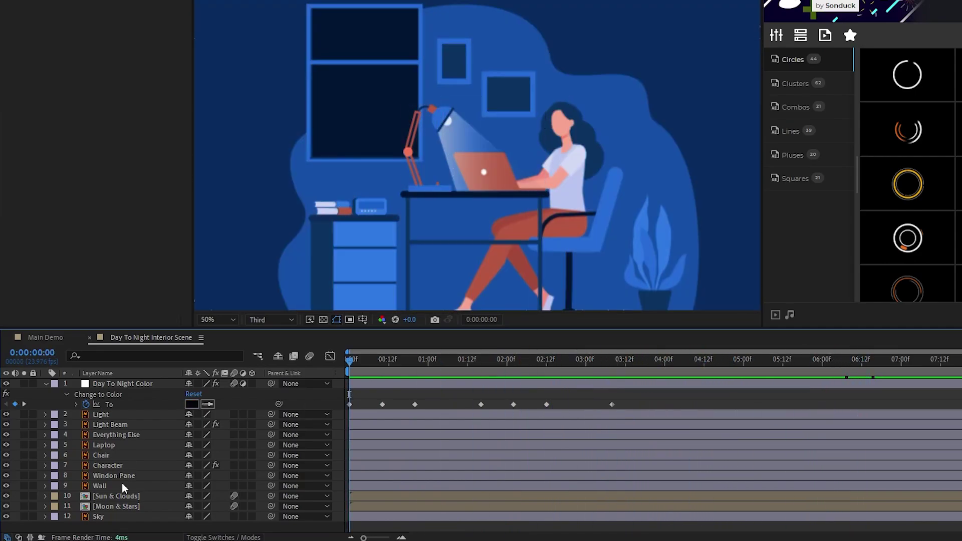
Add a Fill effect to the Sky layer and start keyframing its Color
{"action": "left_click", "coordinate": [103, 517]}
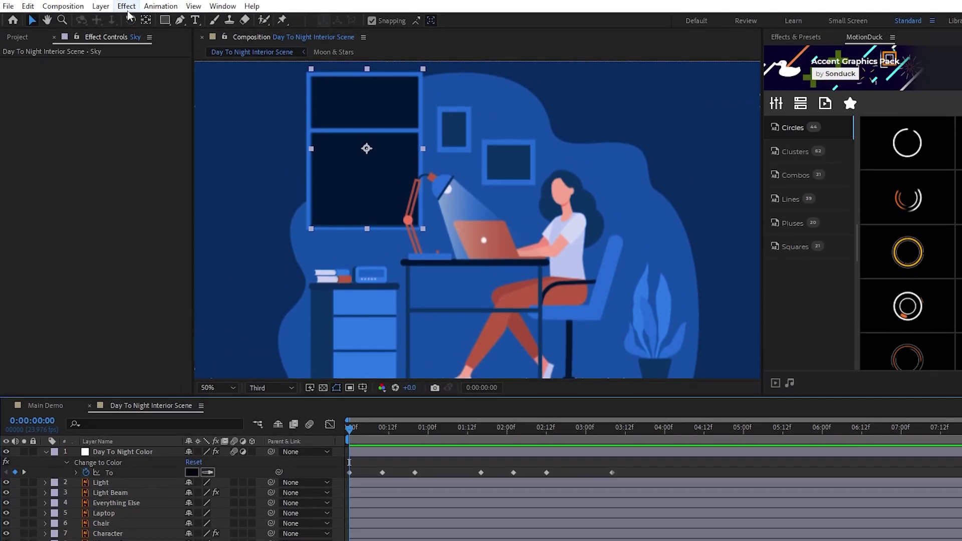
{"action": "left_click", "coordinate": [126, 6]}
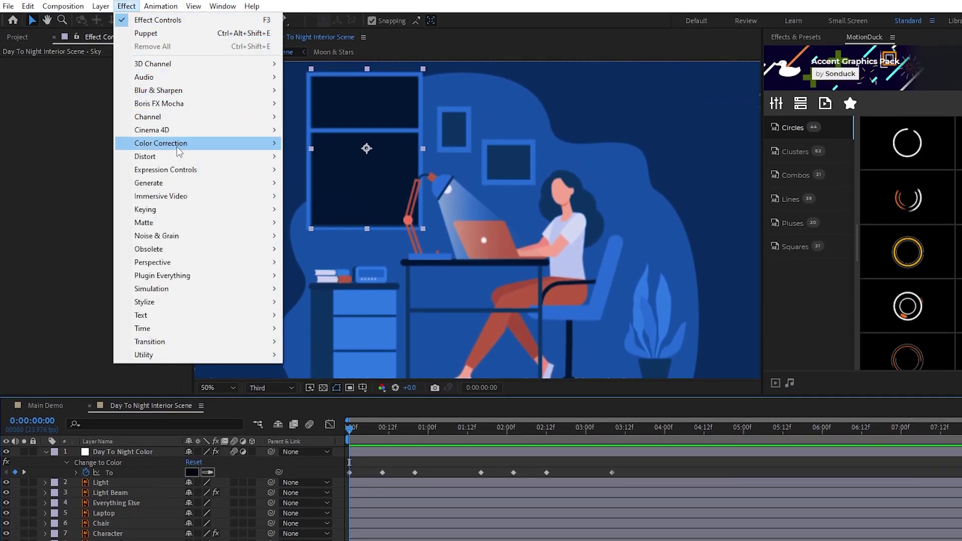
{"action": "mouse_move", "coordinate": [166, 183]}
{"action": "left_click", "coordinate": [325, 385]}
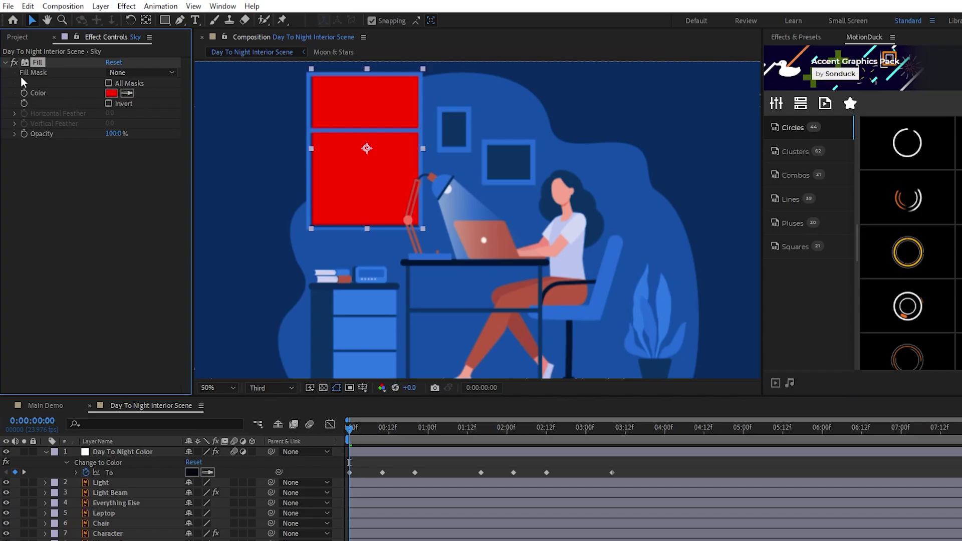
{"action": "left_click", "coordinate": [14, 63]}
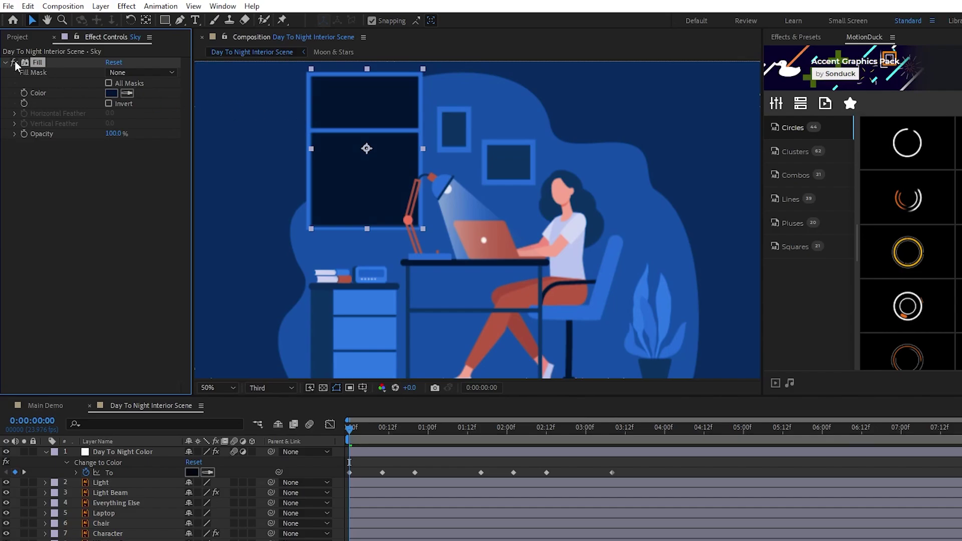
{"action": "left_click", "coordinate": [23, 94]}
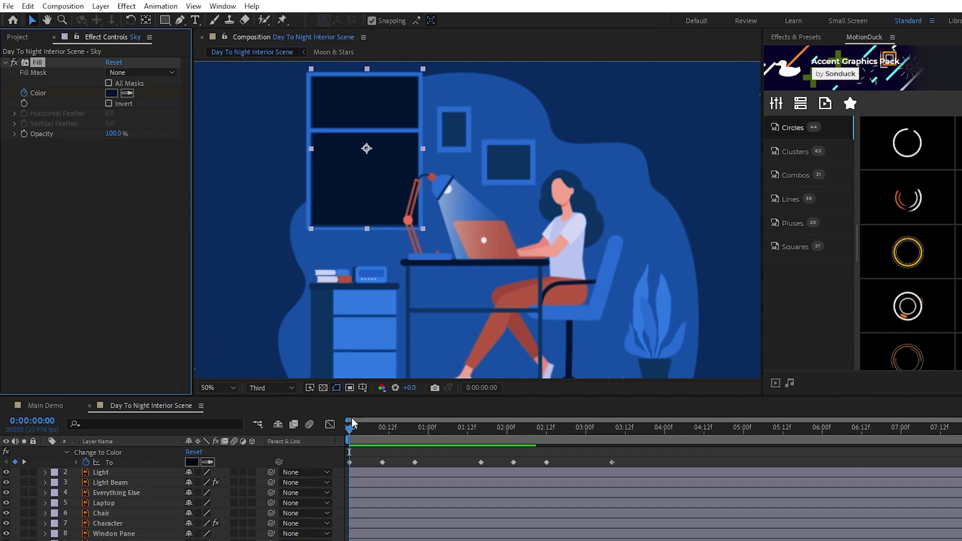
Set the Sky Fill colour to a mid brown at 0:10
{"action": "left_click", "coordinate": [383, 432]}
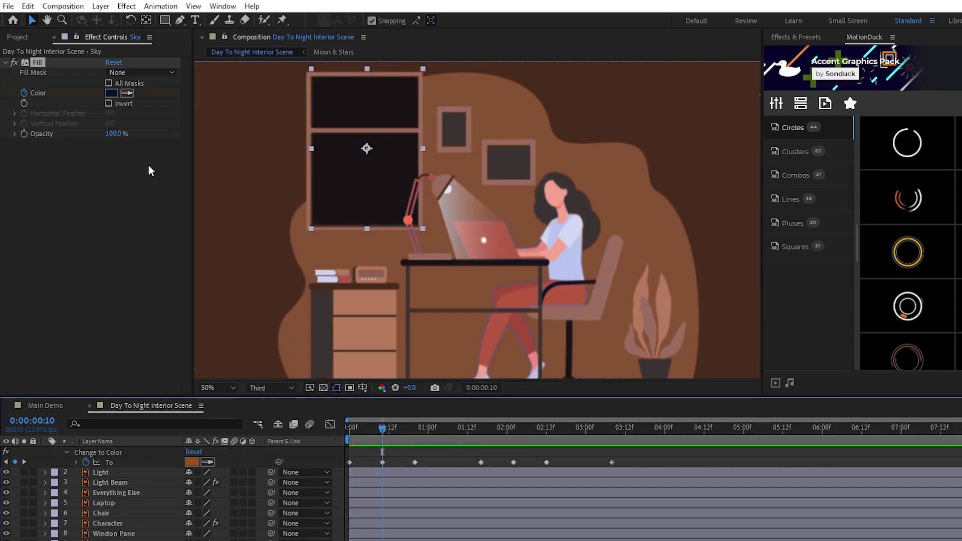
{"action": "left_click", "coordinate": [112, 94]}
{"action": "left_click_drag", "start_coordinate": [357, 328], "coordinate": [357, 349]}
{"action": "left_click_drag", "start_coordinate": [274, 278], "coordinate": [257, 292]}
{"action": "key", "text": "Return"}
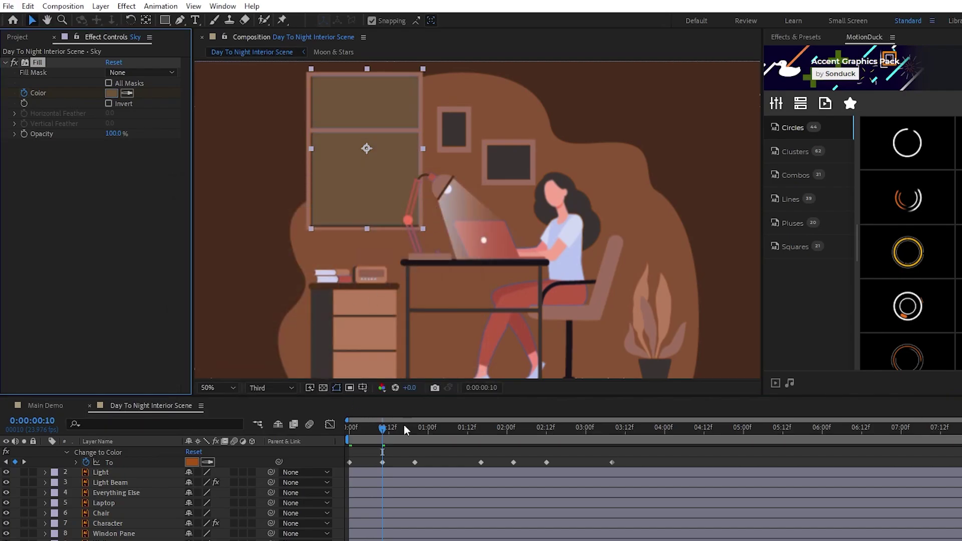
Set the Sky Fill colour to a light cyan at 0:20
{"action": "left_click", "coordinate": [415, 432]}
{"action": "left_click", "coordinate": [112, 93]}
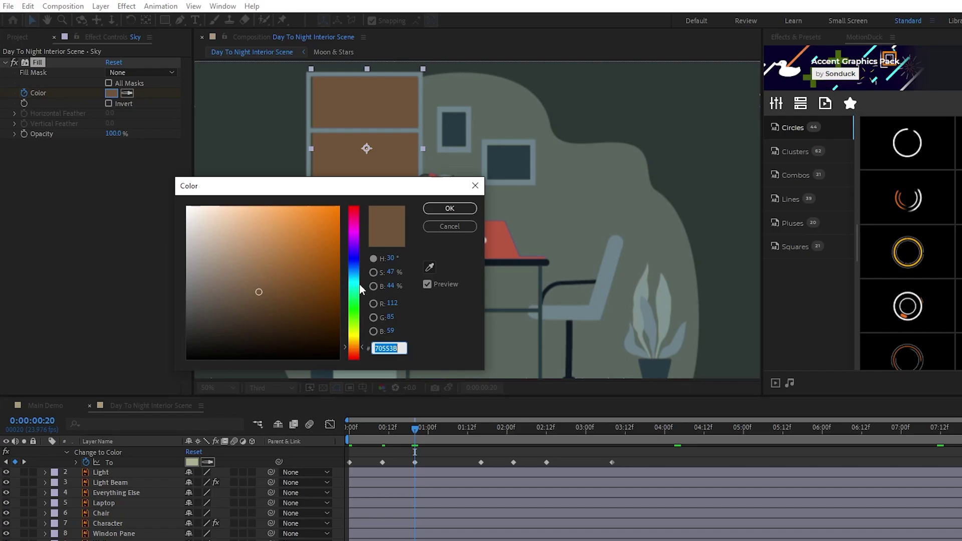
{"action": "left_click", "coordinate": [354, 284]}
{"action": "mouse_move", "coordinate": [311, 273]}
{"action": "left_mouse_down"}
{"action": "mouse_move", "coordinate": [271, 222]}
{"action": "mouse_move", "coordinate": [286, 215]}
{"action": "left_mouse_up"}
{"action": "key", "text": "Return"}
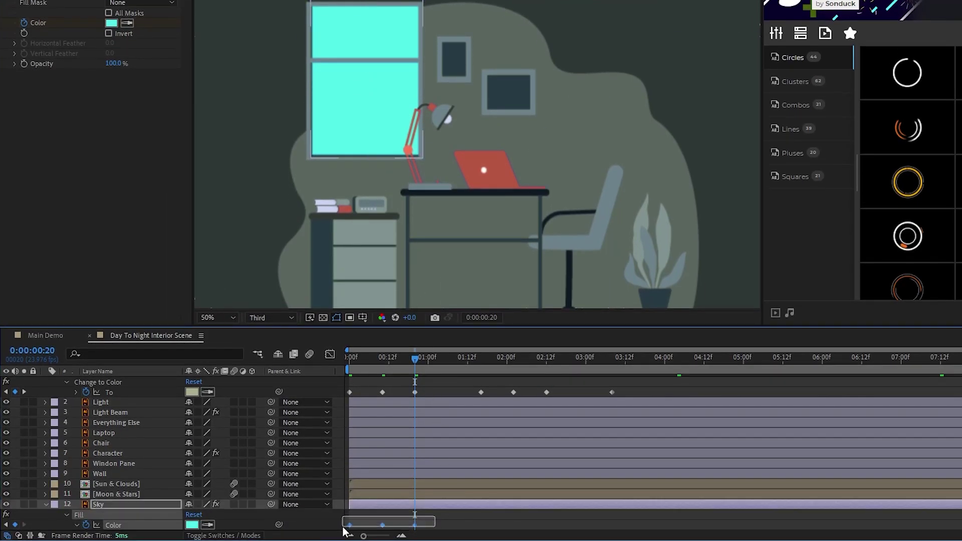
Paste the Fill Color keyframes at 1:16 and time-reverse them
{"action": "scroll", "coordinate": [479, 506], "scroll_direction": "down", "scroll_amount": 1}
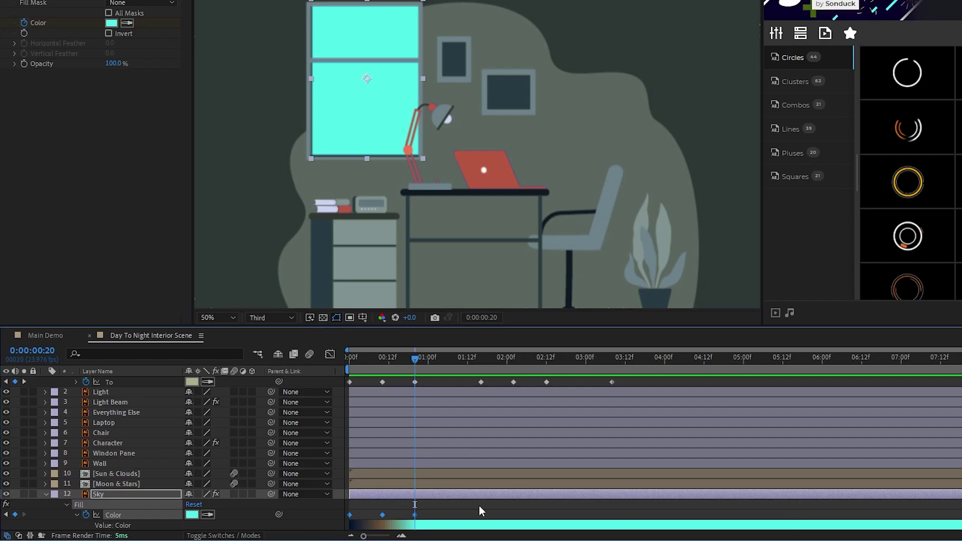
{"action": "left_click", "coordinate": [481, 359]}
{"action": "key", "text": "ctrl+v"}
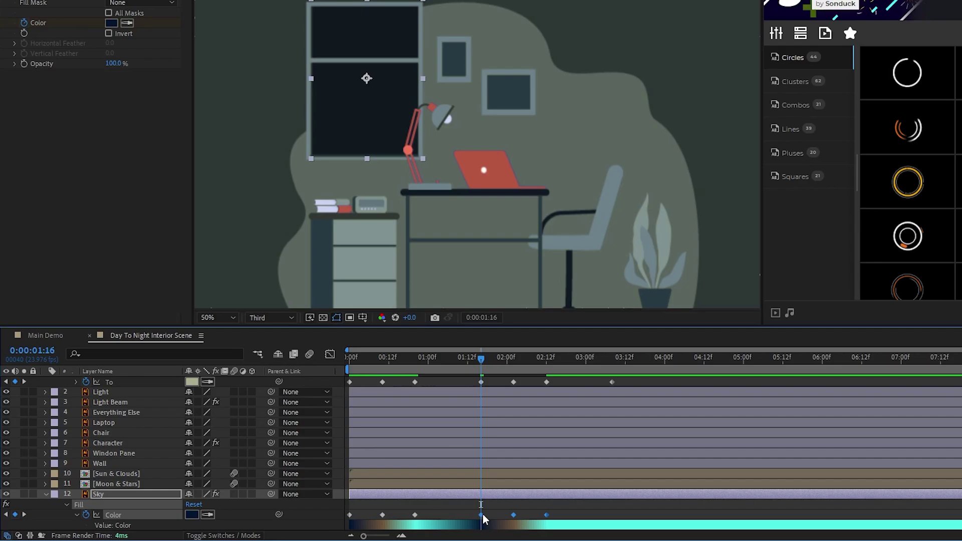
{"action": "right_click", "coordinate": [481, 515]}
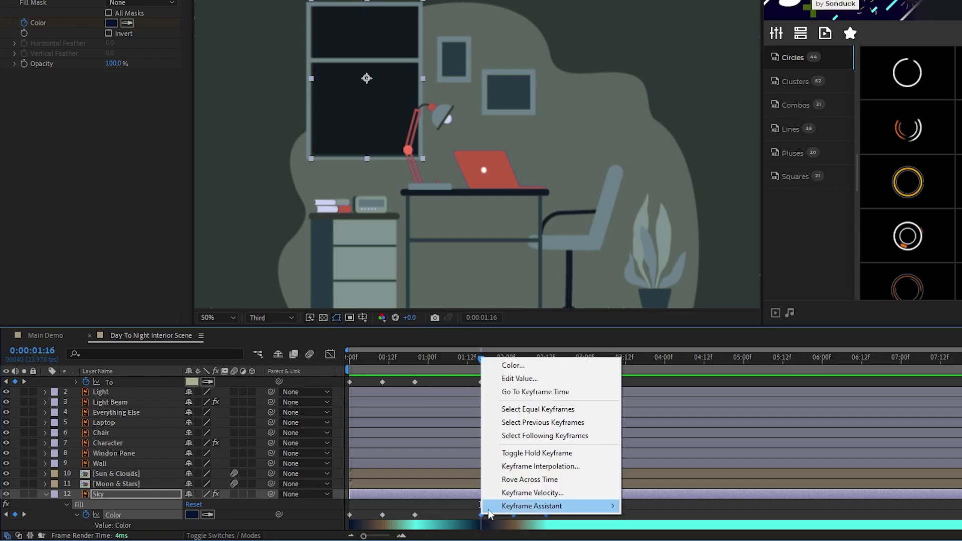
{"action": "mouse_move", "coordinate": [490, 511]}
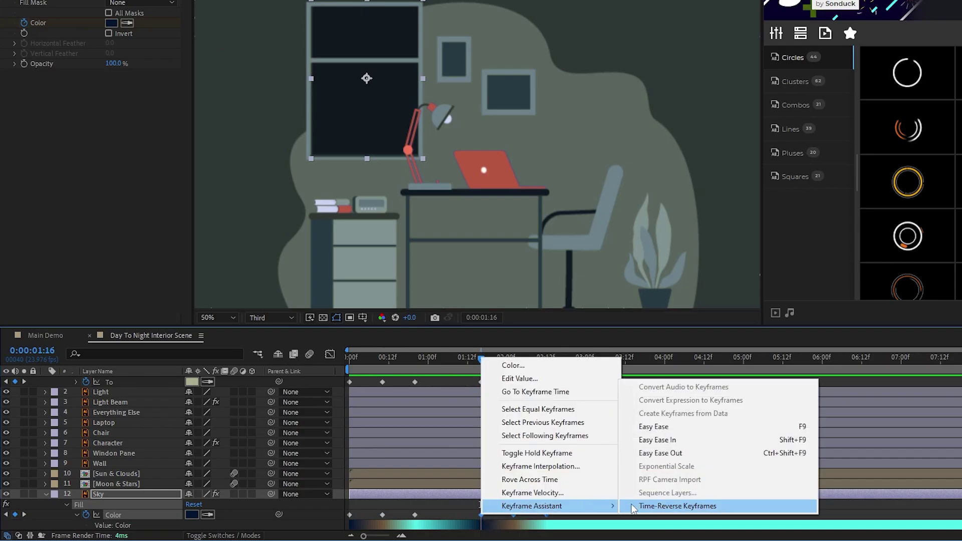
{"action": "left_click", "coordinate": [734, 507]}
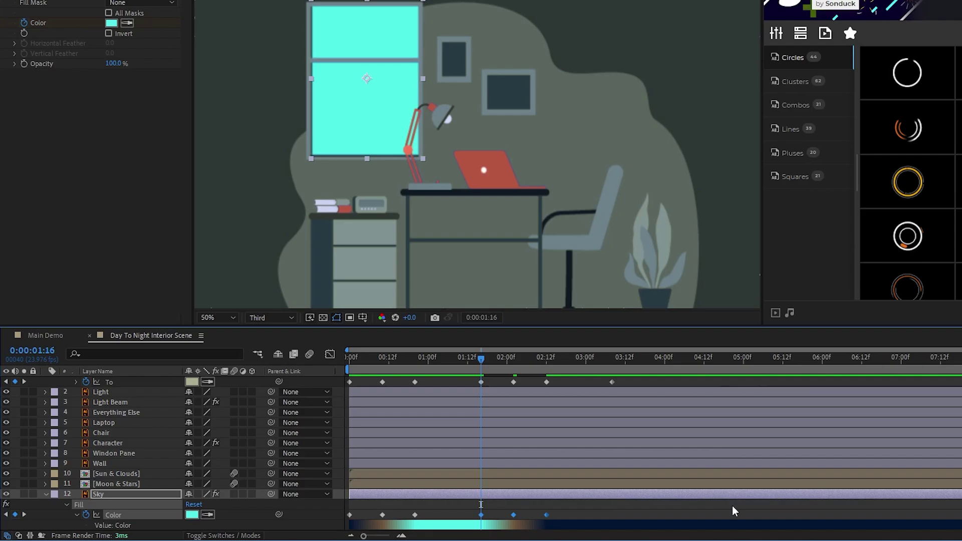
Add a night colour keyframe at 3:08 and a loopOut() expression on Fill Color
{"action": "left_click", "coordinate": [612, 360]}
{"action": "left_click", "coordinate": [15, 514]}
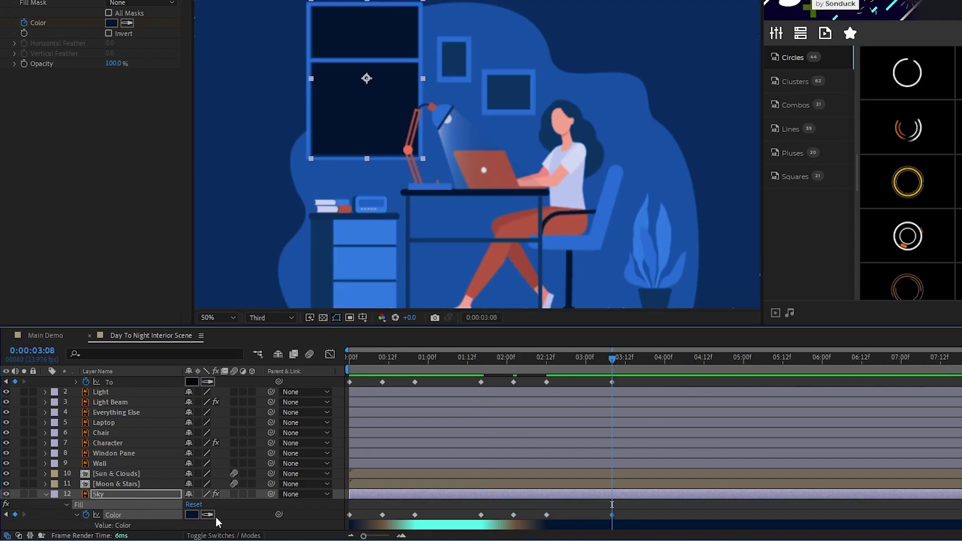
{"action": "left_click", "coordinate": [86, 515], "text": "alt"}
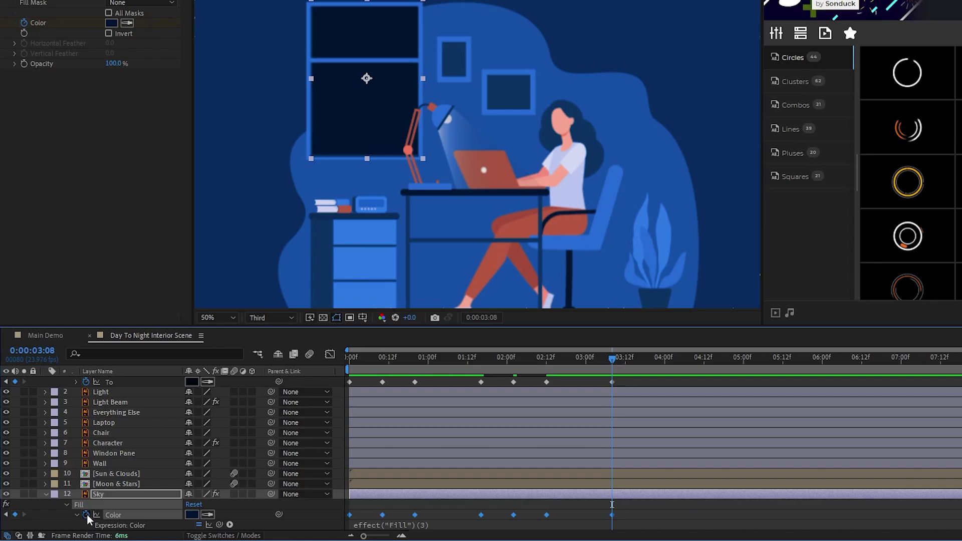
{"action": "type", "text": "loopOut()"}
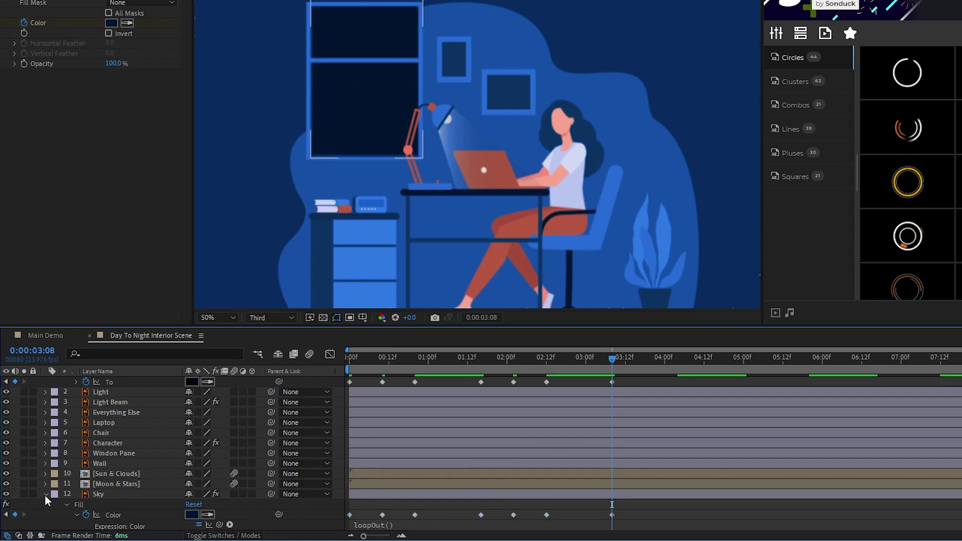
{"action": "left_click", "coordinate": [45, 494]}
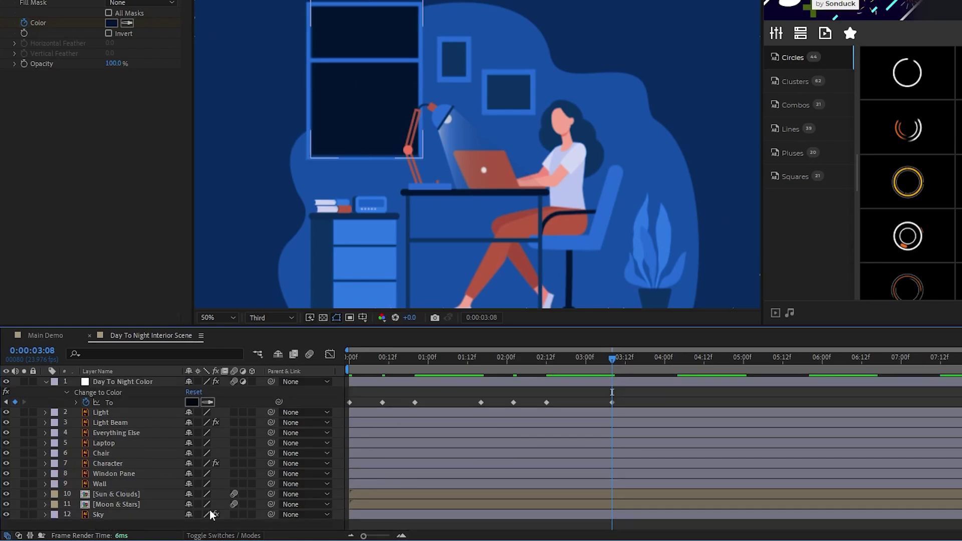